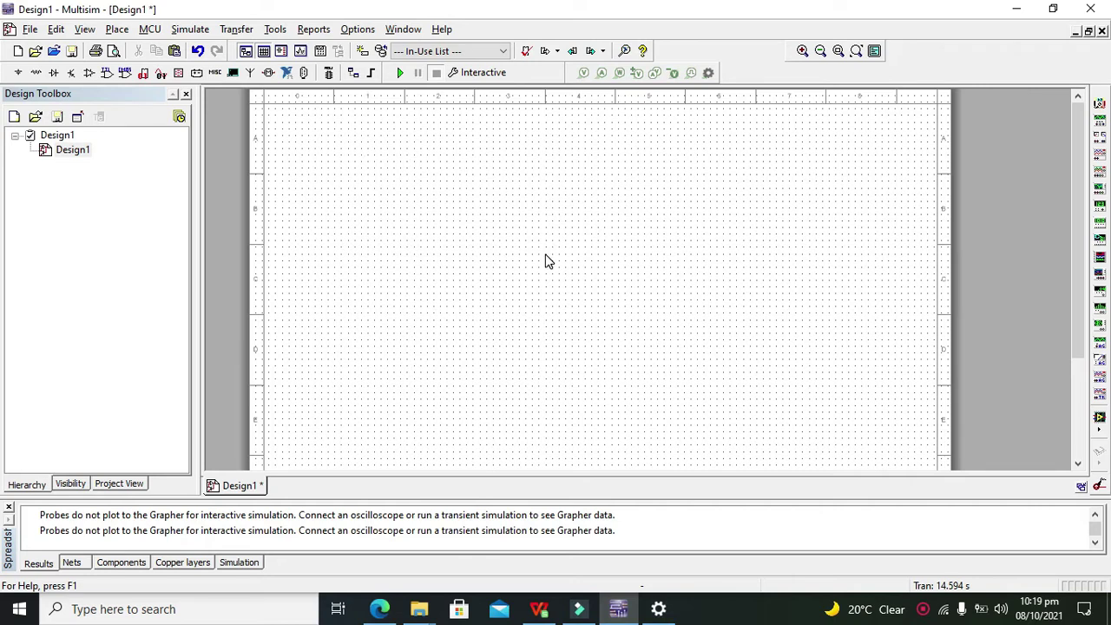
Place a 12V DC_POWER source V1 with a GROUND part just below it
{"action": "left_click", "coordinate": [19, 73]}
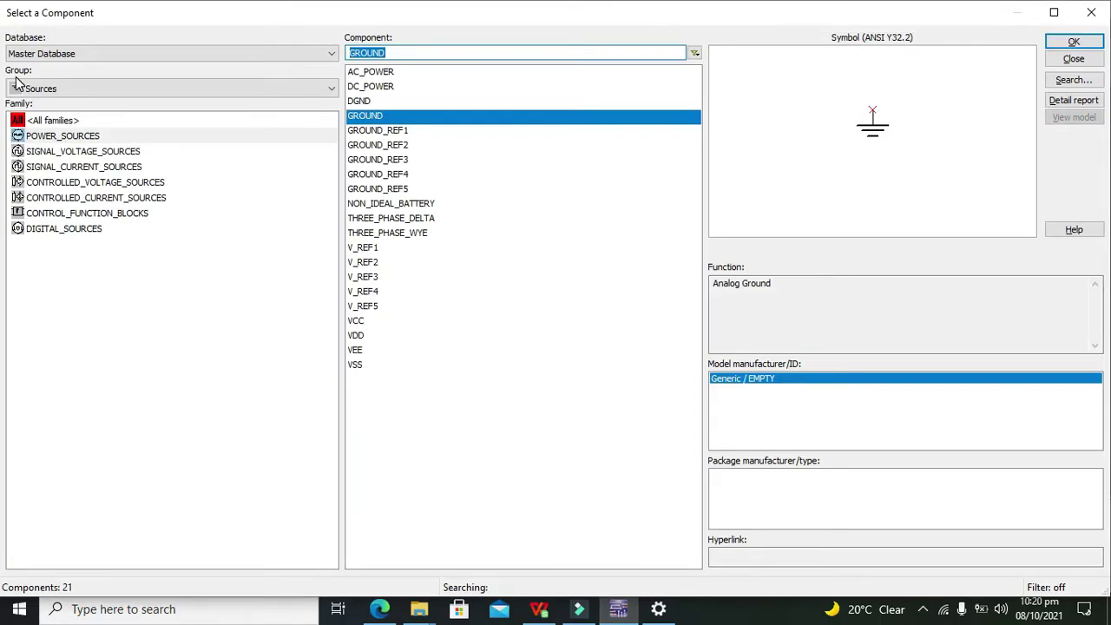
{"action": "left_click", "coordinate": [399, 86]}
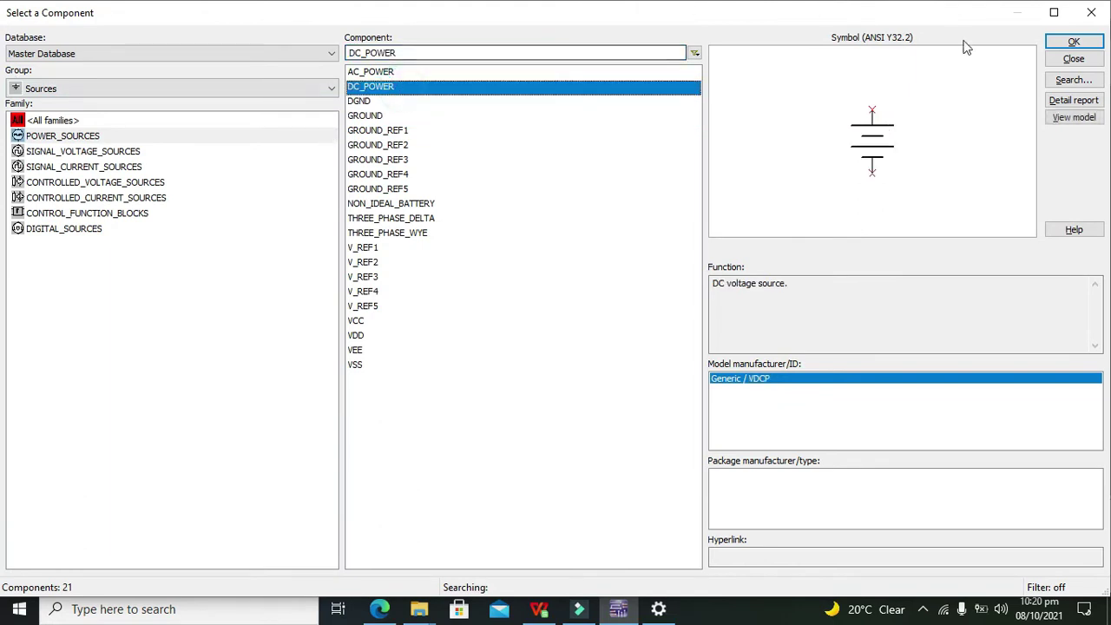
{"action": "left_click", "coordinate": [1069, 43]}
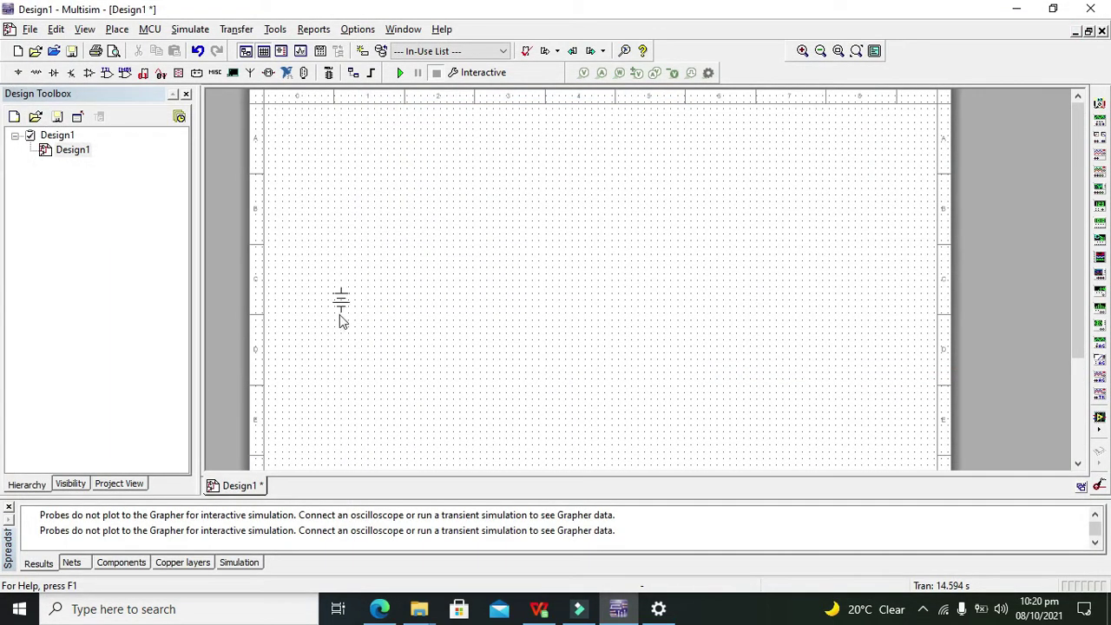
{"action": "left_click", "coordinate": [330, 318]}
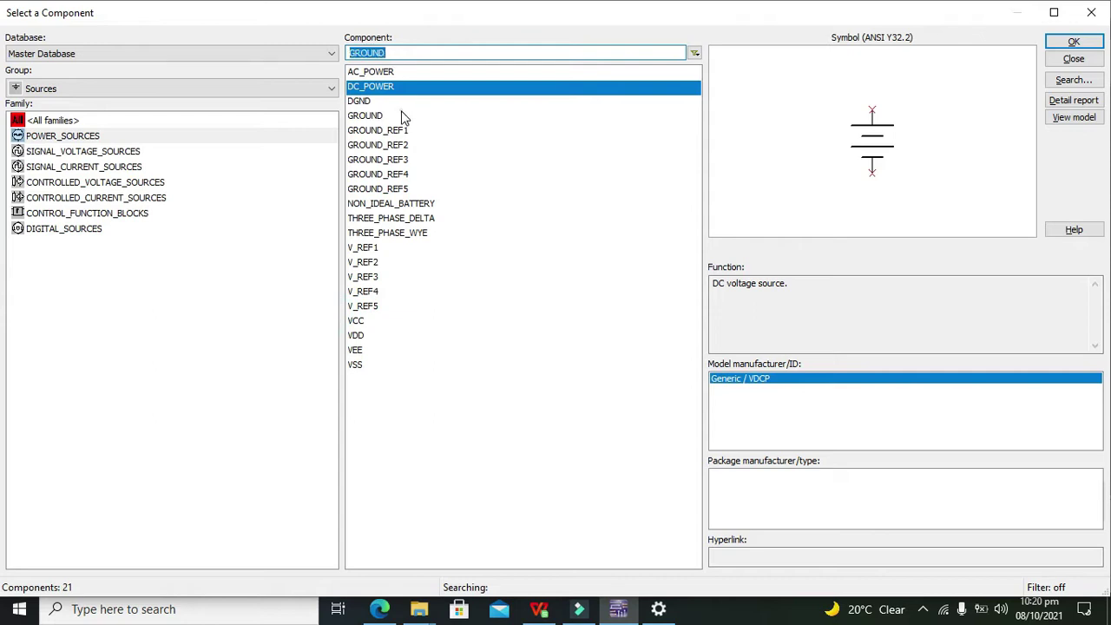
{"action": "left_click", "coordinate": [424, 115]}
{"action": "left_click", "coordinate": [1075, 41]}
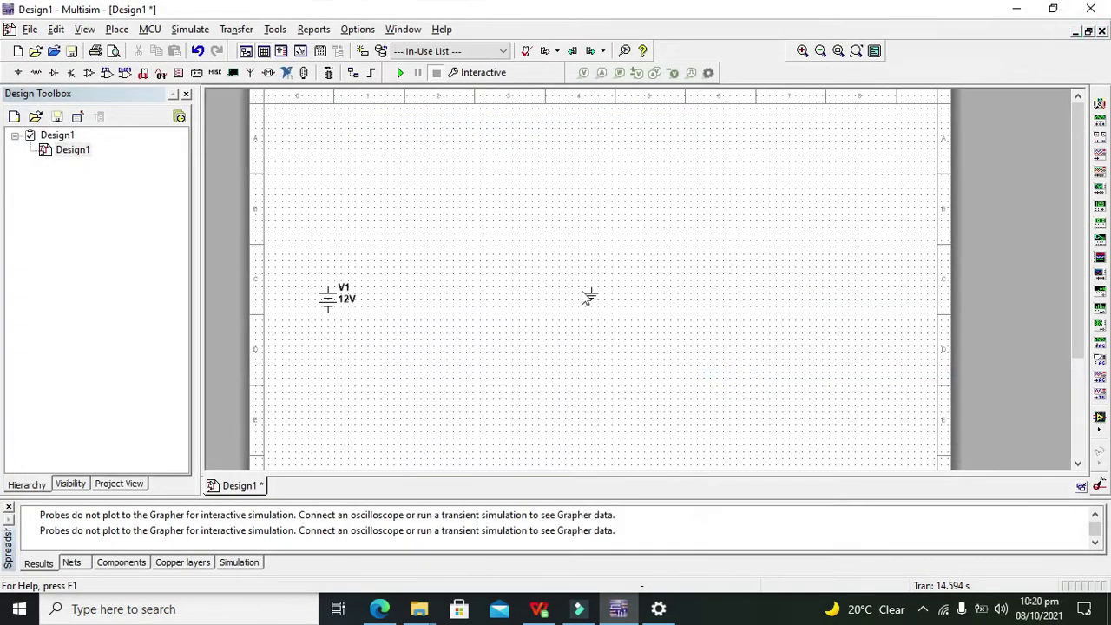
{"action": "left_click", "coordinate": [327, 348]}
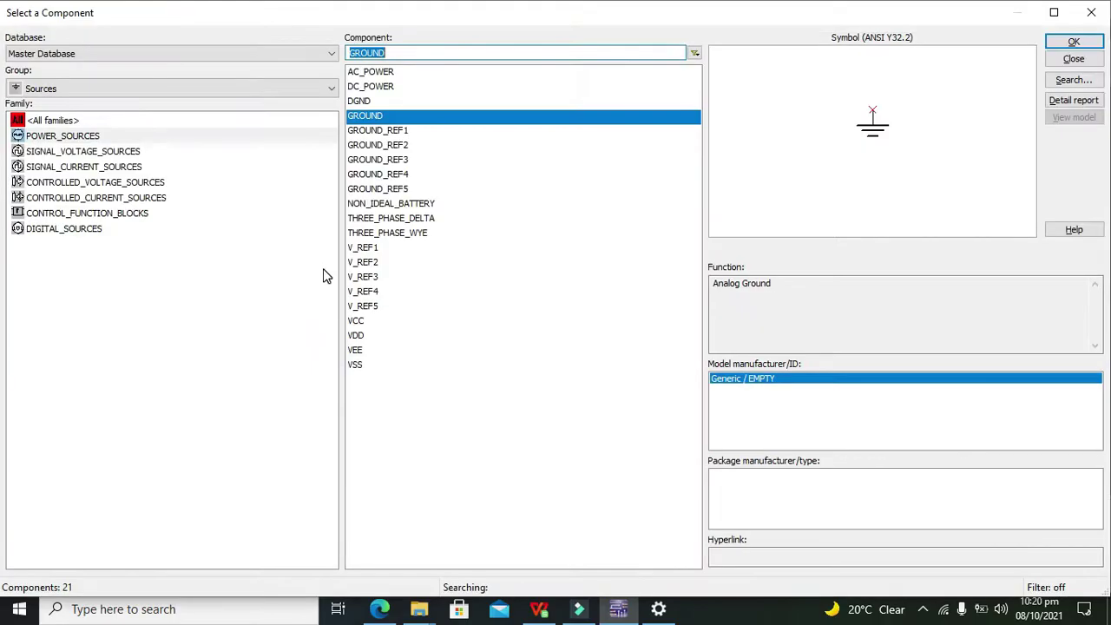
{"action": "left_click", "coordinate": [1091, 12]}
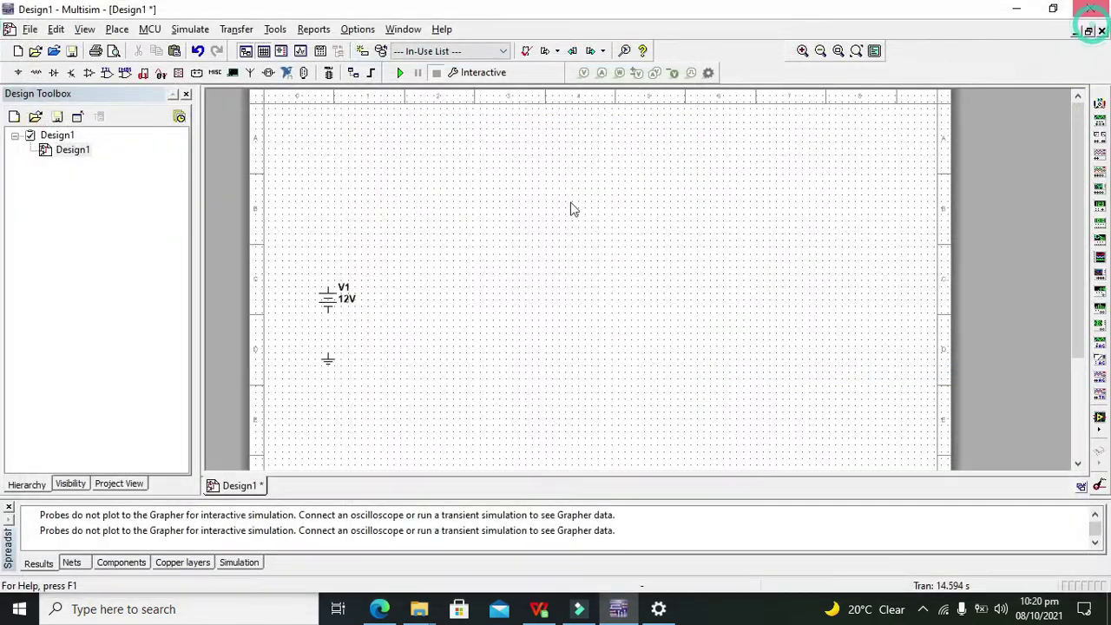
Wire the ground to V1's lower terminal
{"action": "left_click", "coordinate": [326, 350]}
{"action": "left_click", "coordinate": [327, 311]}
{"action": "left_click", "coordinate": [397, 337]}
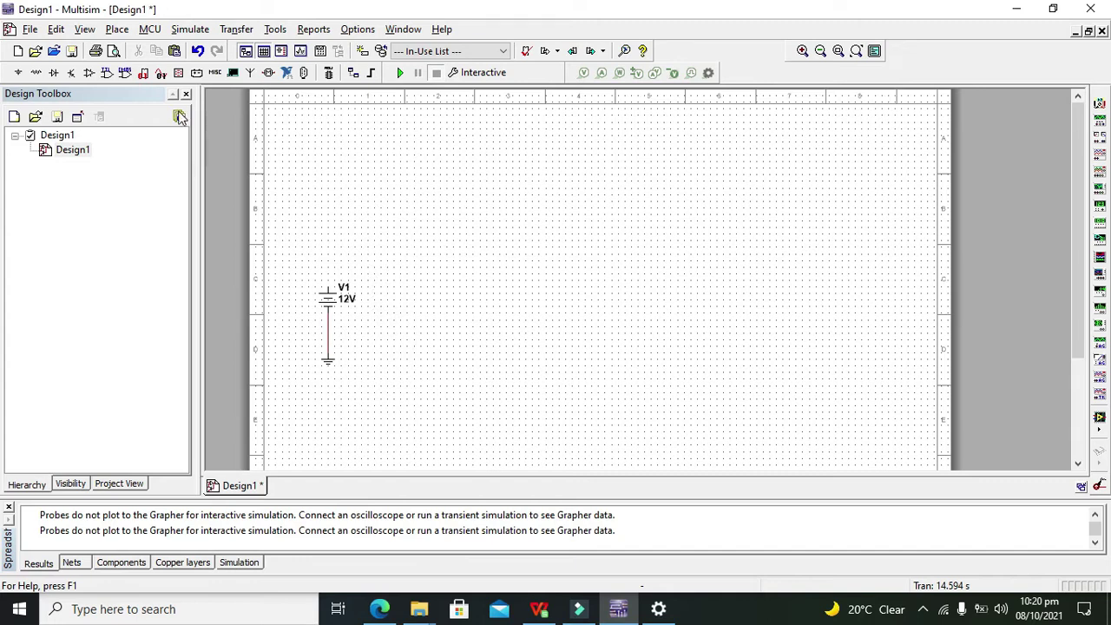
Place section A of two new 7408J chips as U1A and U2A, stacked right of V1
{"action": "left_click", "coordinate": [106, 74]}
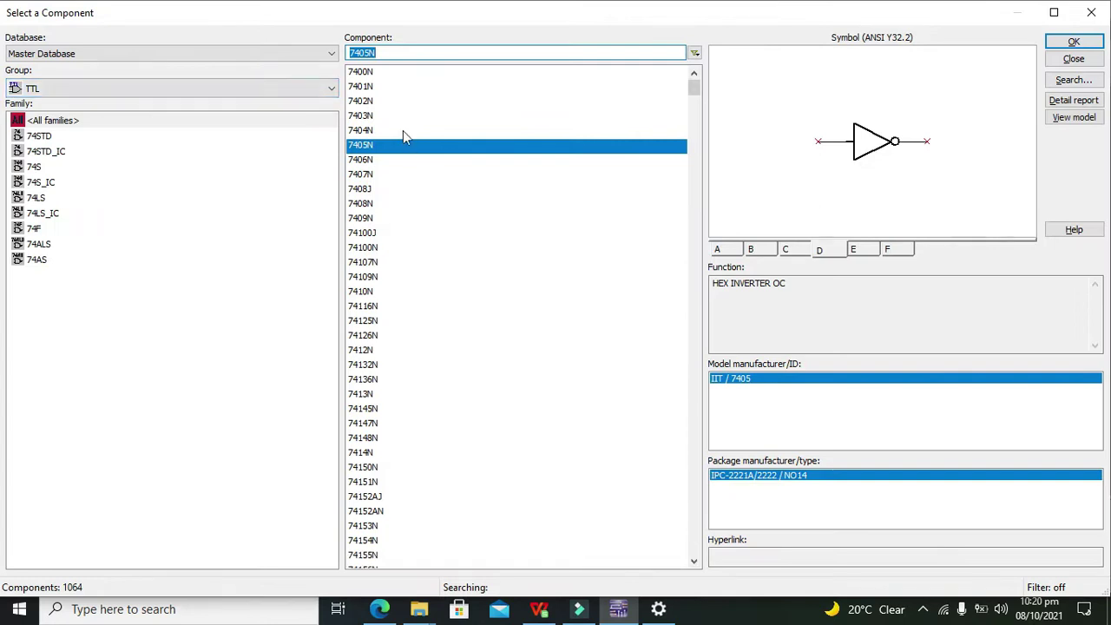
{"action": "left_click", "coordinate": [386, 84]}
{"action": "key", "text": "Down"}
{"action": "key", "text": "Down"}
{"action": "key", "text": "Down"}
{"action": "key", "text": "Down"}
{"action": "key", "text": "Down"}
{"action": "key", "text": "Down"}
{"action": "key", "text": "Down"}
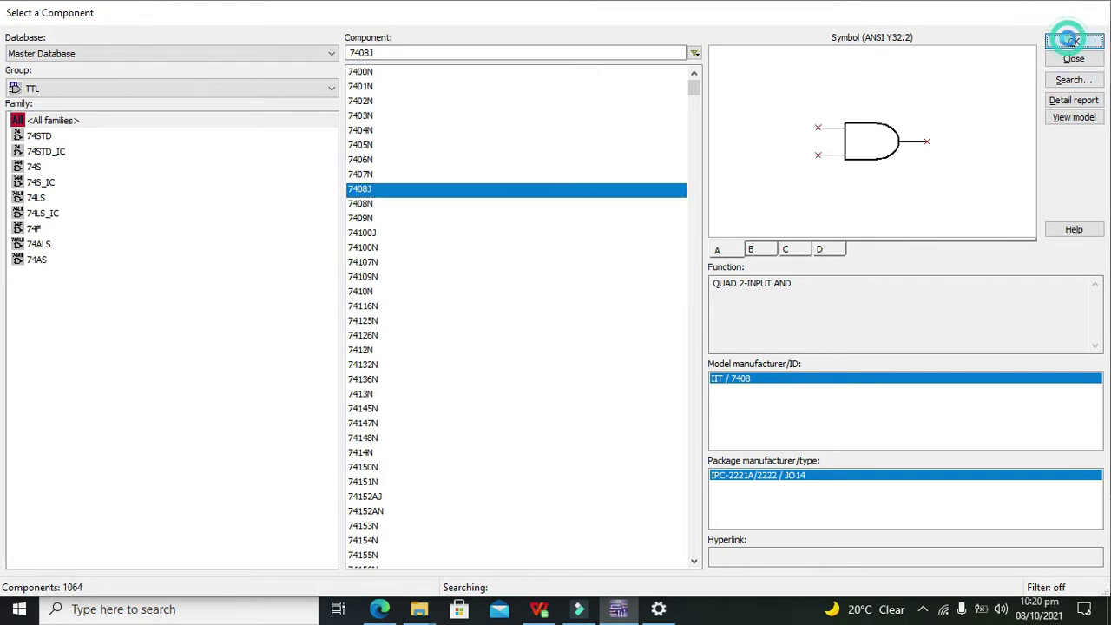
{"action": "left_click", "coordinate": [1073, 42]}
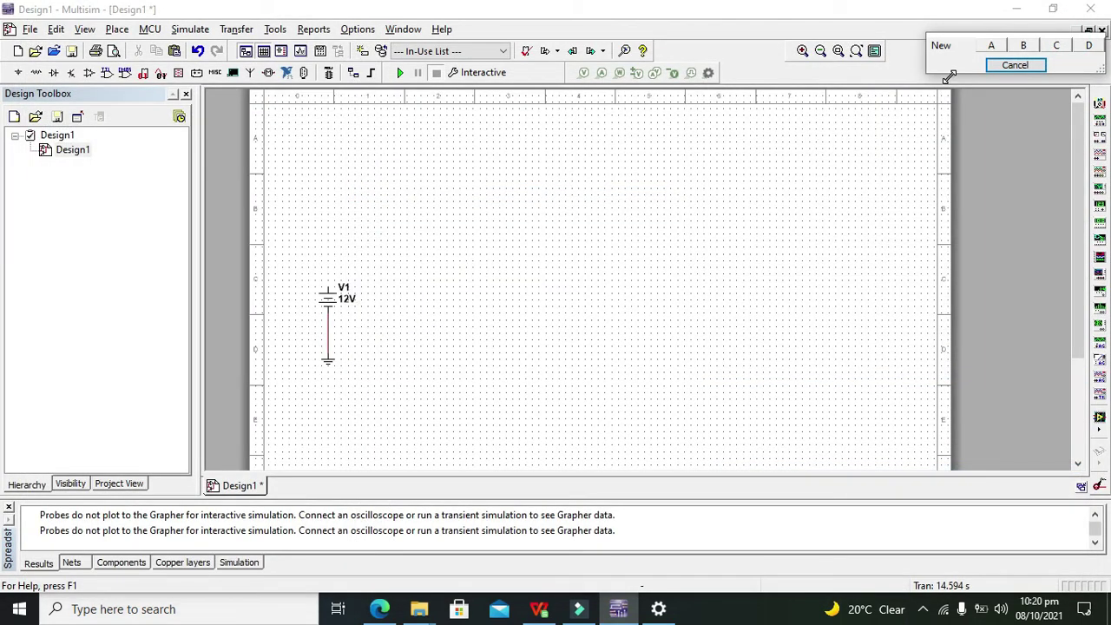
{"action": "left_click", "coordinate": [993, 45]}
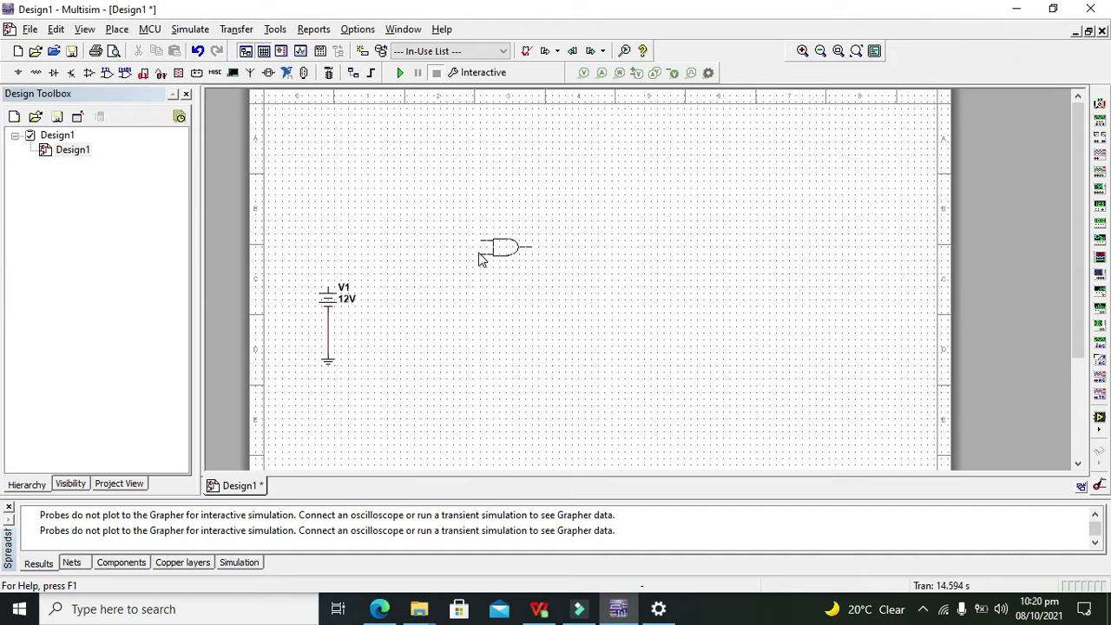
{"action": "left_click", "coordinate": [525, 231]}
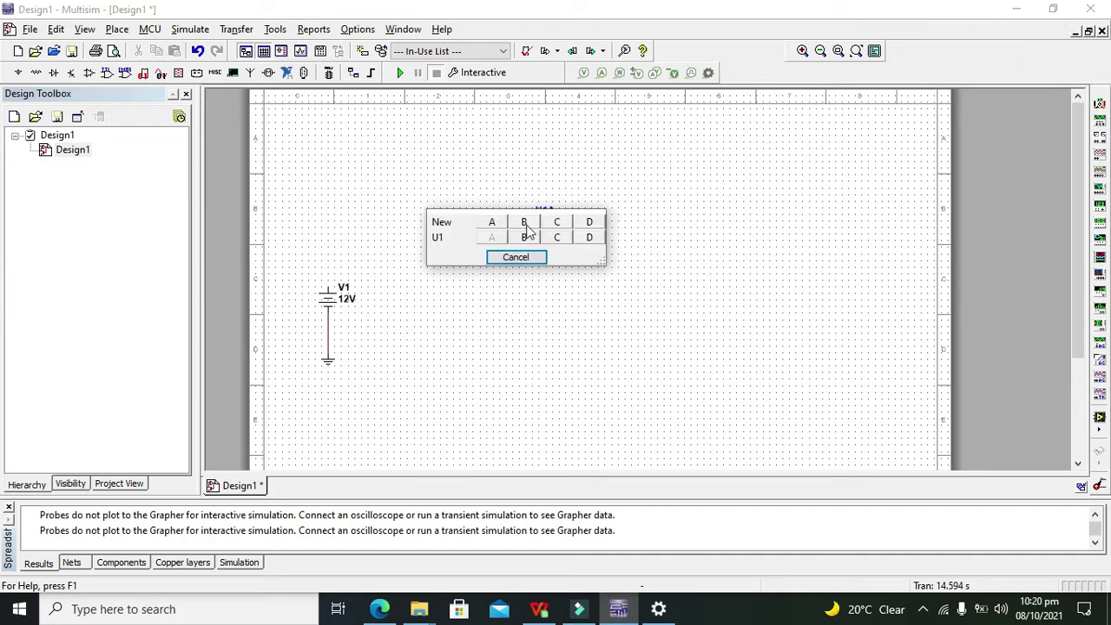
{"action": "left_click", "coordinate": [512, 223]}
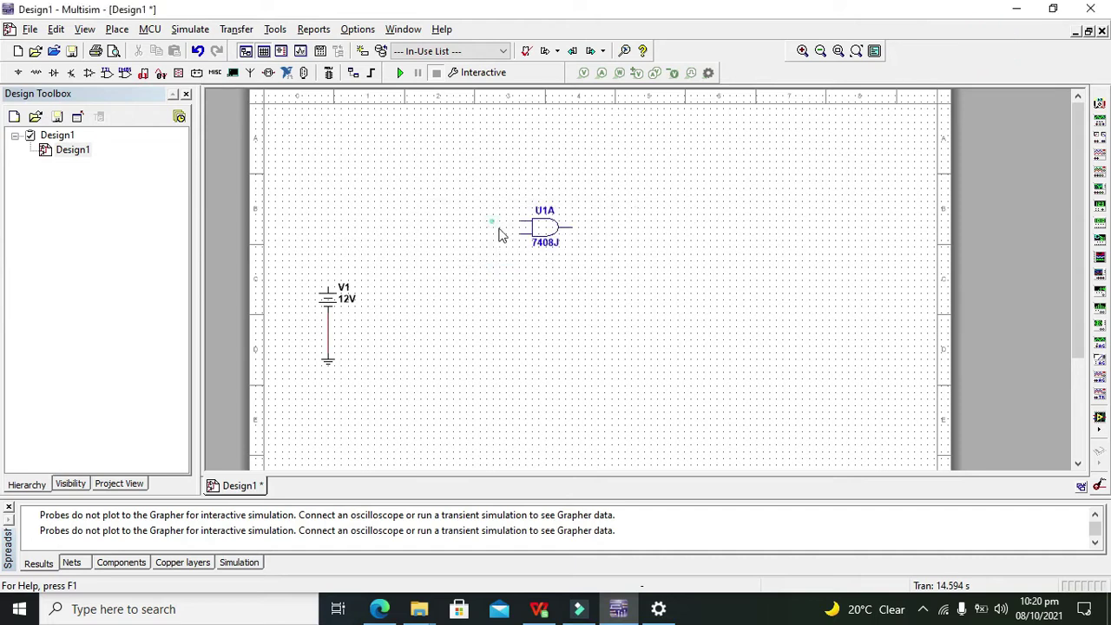
{"action": "left_click", "coordinate": [523, 311]}
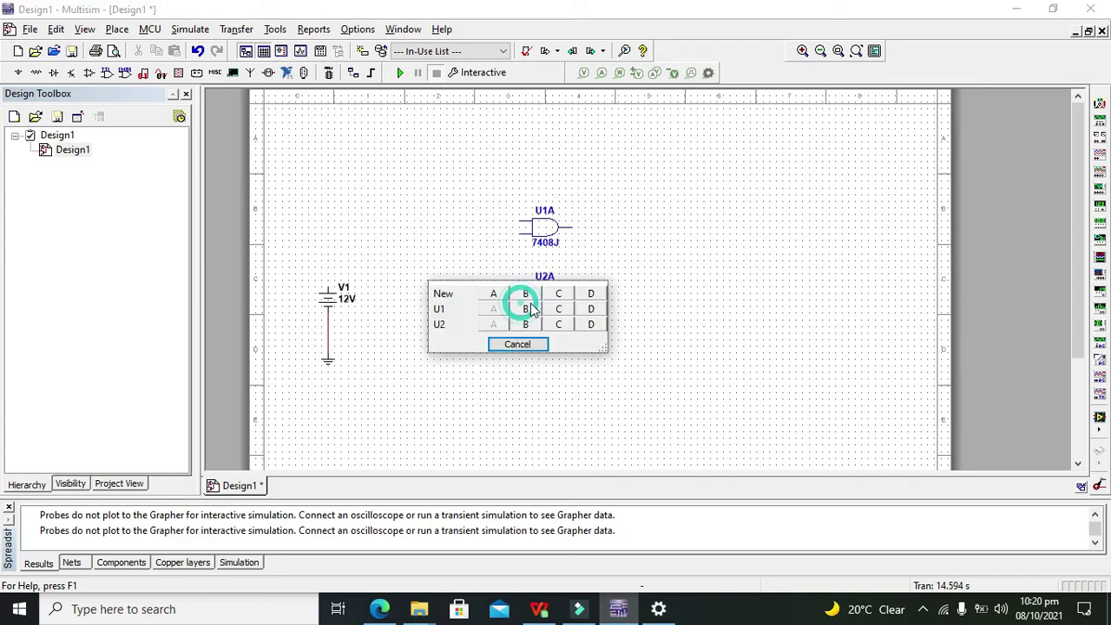
{"action": "left_click", "coordinate": [516, 346]}
{"action": "key", "text": "Escape"}
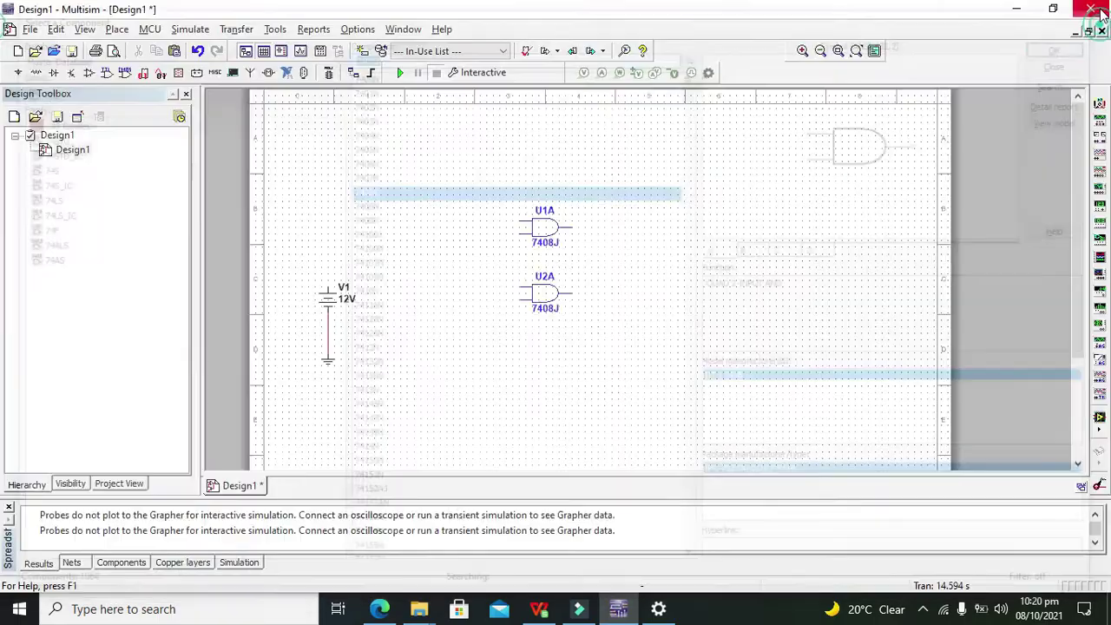
Place two DIPSW1 switches, S1 and S2, from the SWITCH family
{"action": "left_click", "coordinate": [36, 73]}
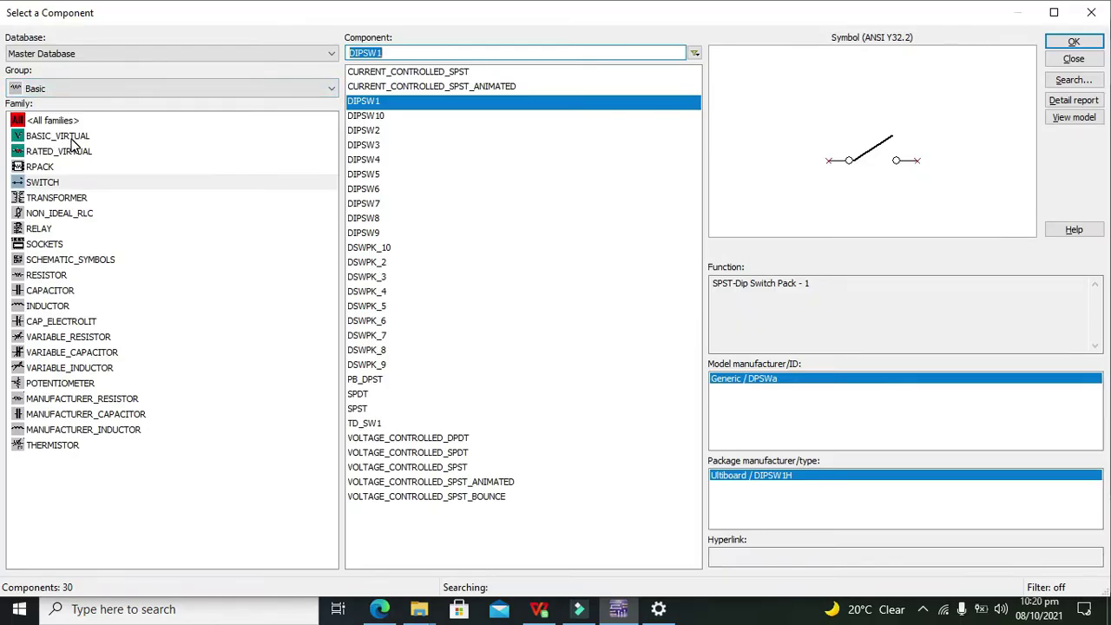
{"action": "left_click", "coordinate": [62, 183]}
{"action": "left_click", "coordinate": [358, 104]}
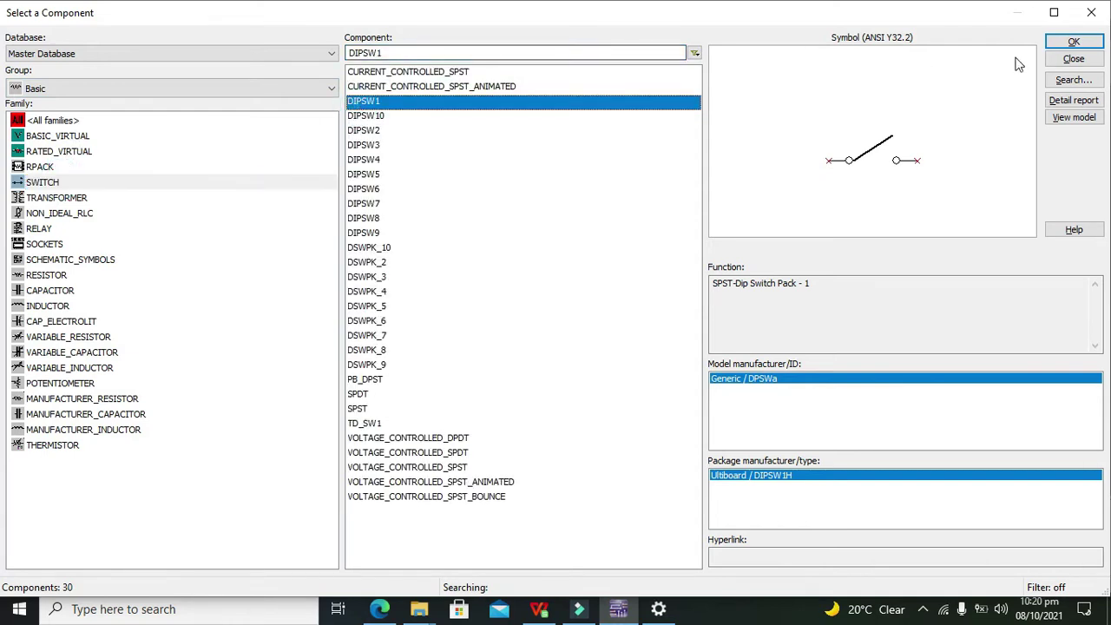
{"action": "left_click", "coordinate": [1073, 42]}
{"action": "left_click", "coordinate": [409, 221]}
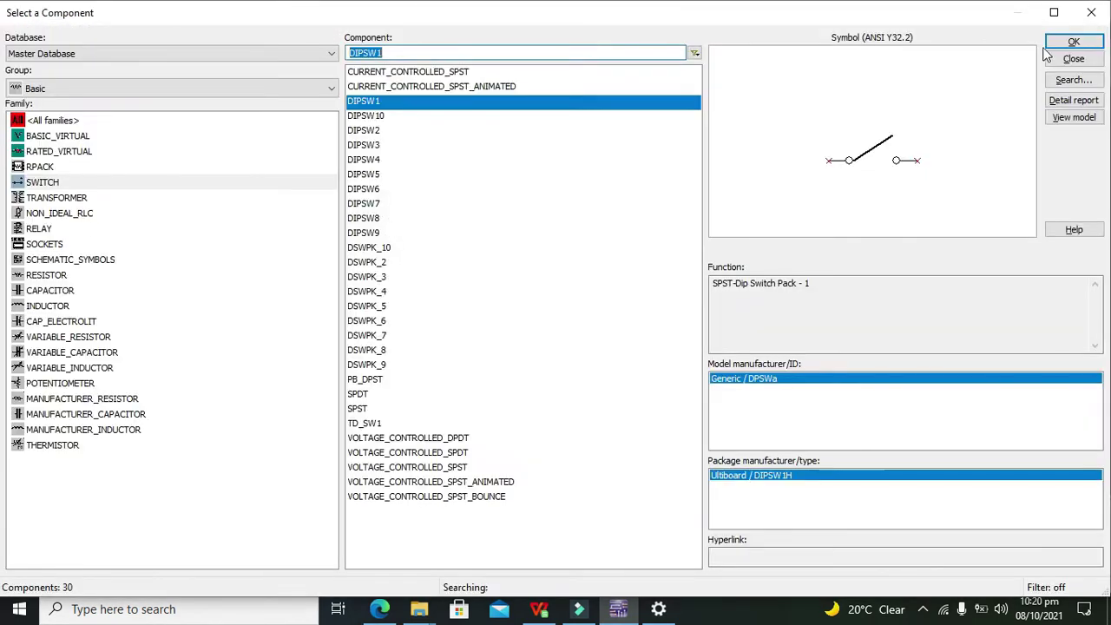
{"action": "left_click", "coordinate": [1072, 41]}
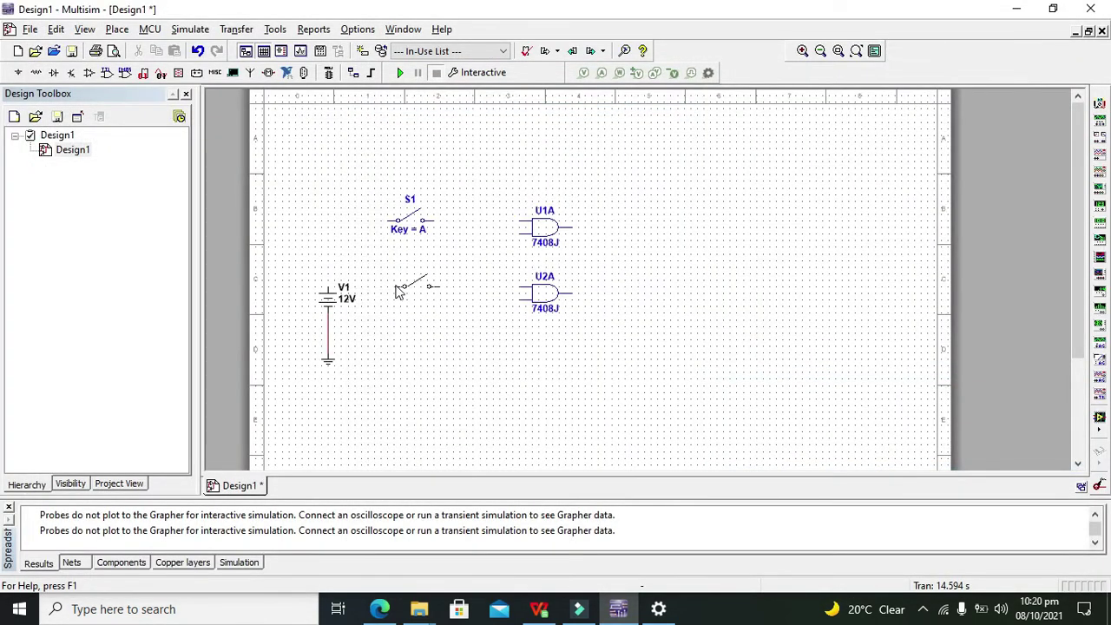
{"action": "left_click", "coordinate": [397, 293]}
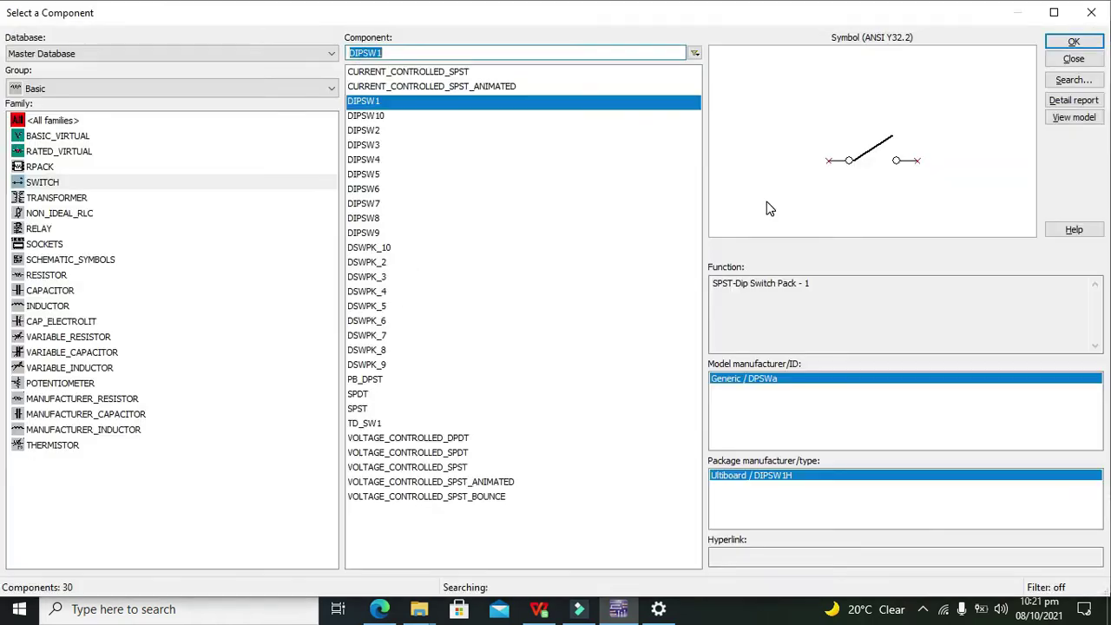
{"action": "left_click", "coordinate": [1091, 12]}
Move S1 and S2 to the upper left, stacked above V1
{"action": "left_click", "coordinate": [420, 286]}
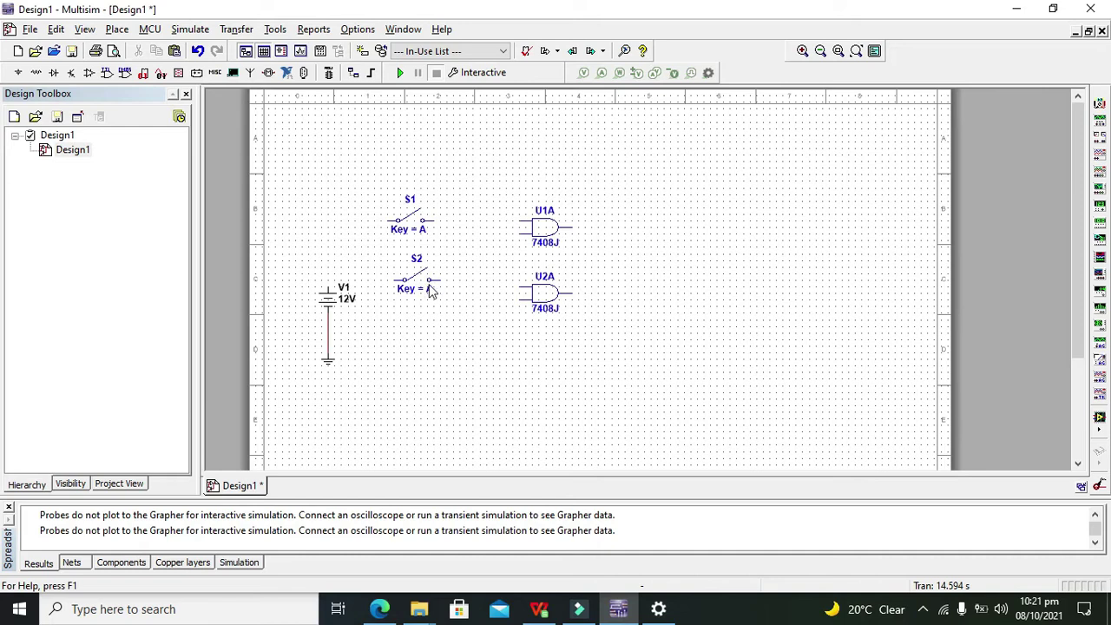
{"action": "left_click_drag", "start_coordinate": [371, 188], "coordinate": [365, 155]}
{"action": "left_click_drag", "start_coordinate": [382, 250], "coordinate": [361, 224]}
Join inputs of U1A and U2A and connect S2's right terminal to that wire
{"action": "left_click", "coordinate": [408, 225]}
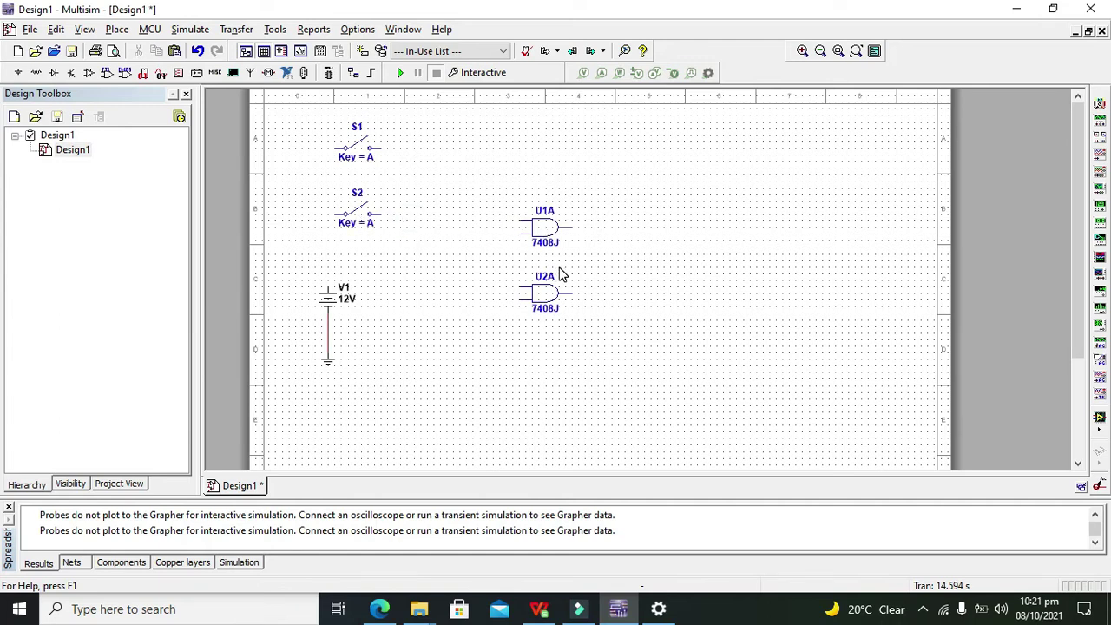
{"action": "left_click_drag", "start_coordinate": [490, 172], "coordinate": [588, 328]}
{"action": "left_click", "coordinate": [517, 286]}
{"action": "left_click", "coordinate": [516, 223]}
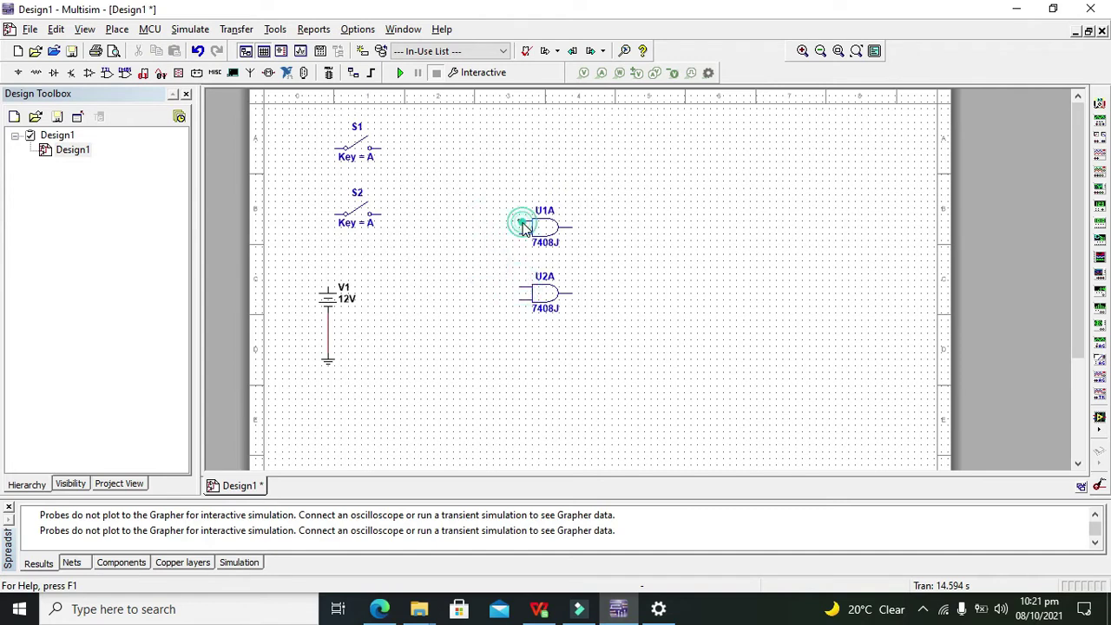
{"action": "left_click", "coordinate": [381, 214]}
{"action": "left_click", "coordinate": [487, 220]}
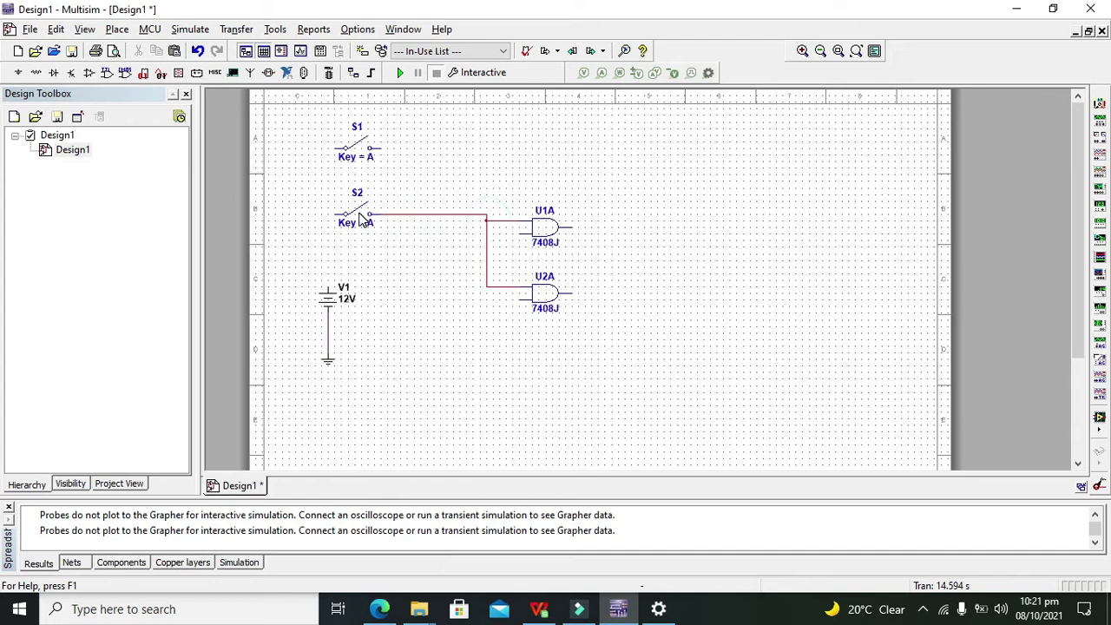
Wire S2's and S1's left terminals to V1's top terminal
{"action": "left_click", "coordinate": [333, 215]}
{"action": "left_click", "coordinate": [330, 284]}
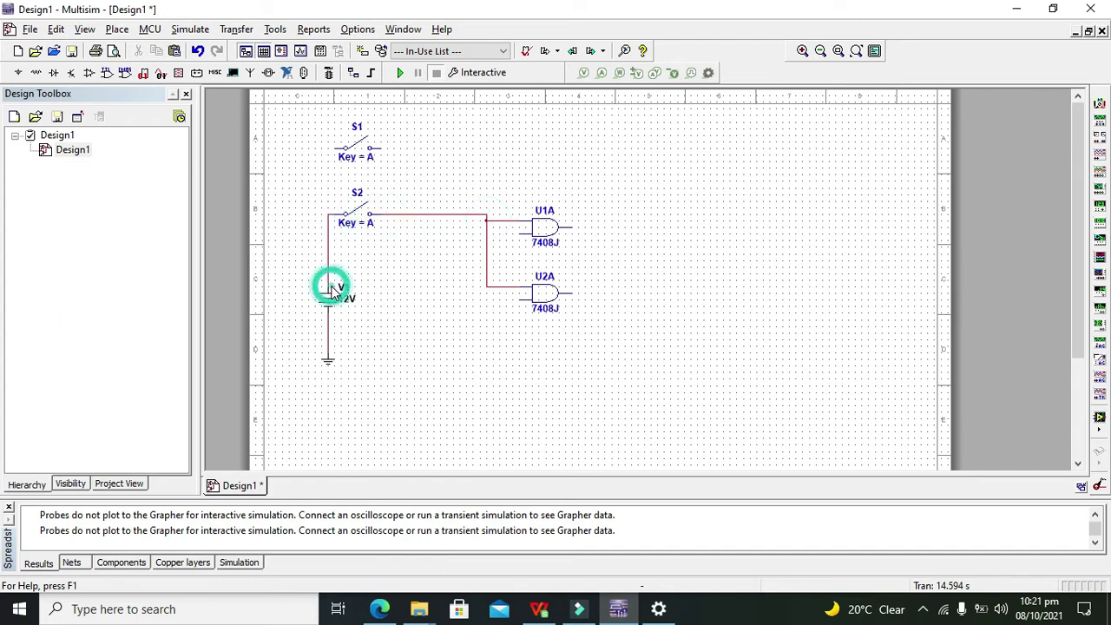
{"action": "left_click", "coordinate": [333, 150]}
{"action": "left_click", "coordinate": [327, 212]}
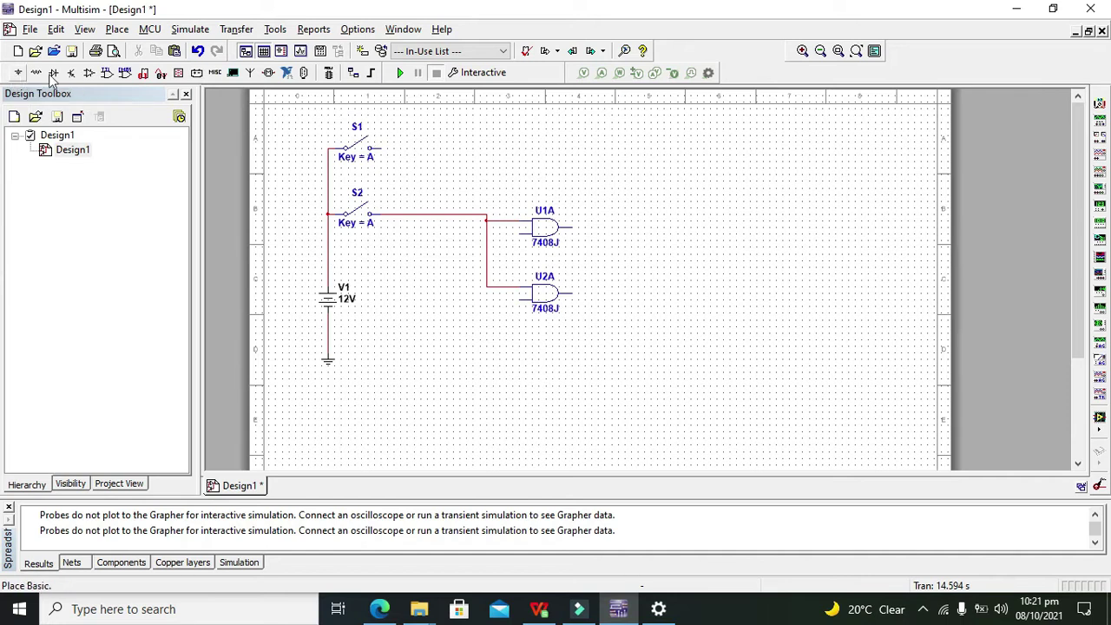
Place inverter section A of a 7404N chip as U3A, right of switch S1
{"action": "left_click", "coordinate": [110, 75]}
{"action": "type", "text": "7402N"}
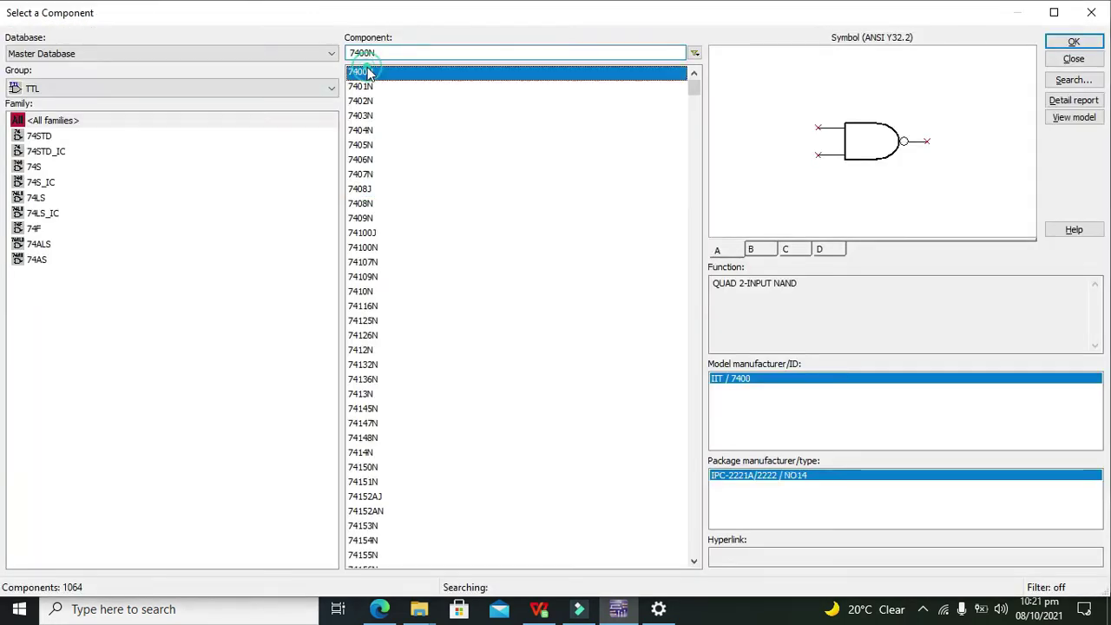
{"action": "key", "text": "Down"}
{"action": "key", "text": "Down"}
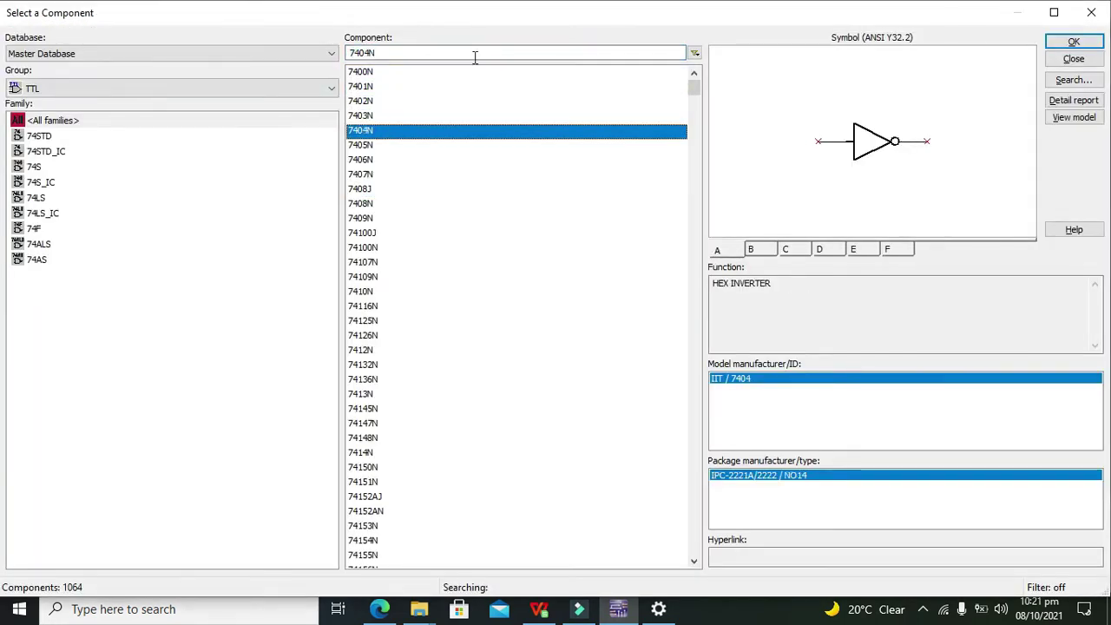
{"action": "left_click", "coordinate": [1073, 42]}
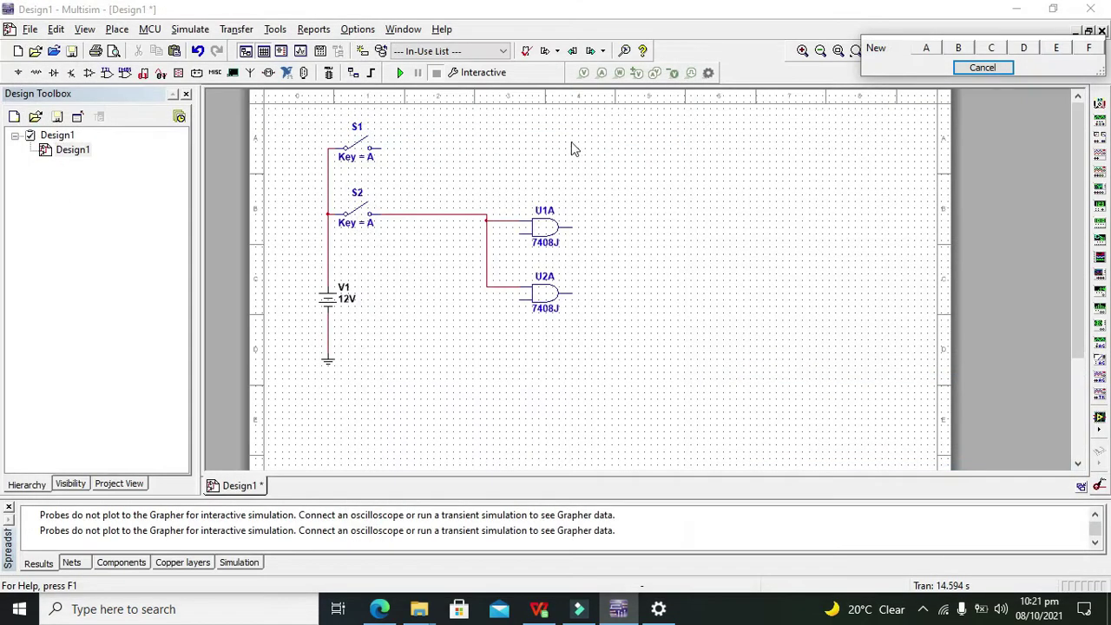
{"action": "left_click", "coordinate": [926, 52]}
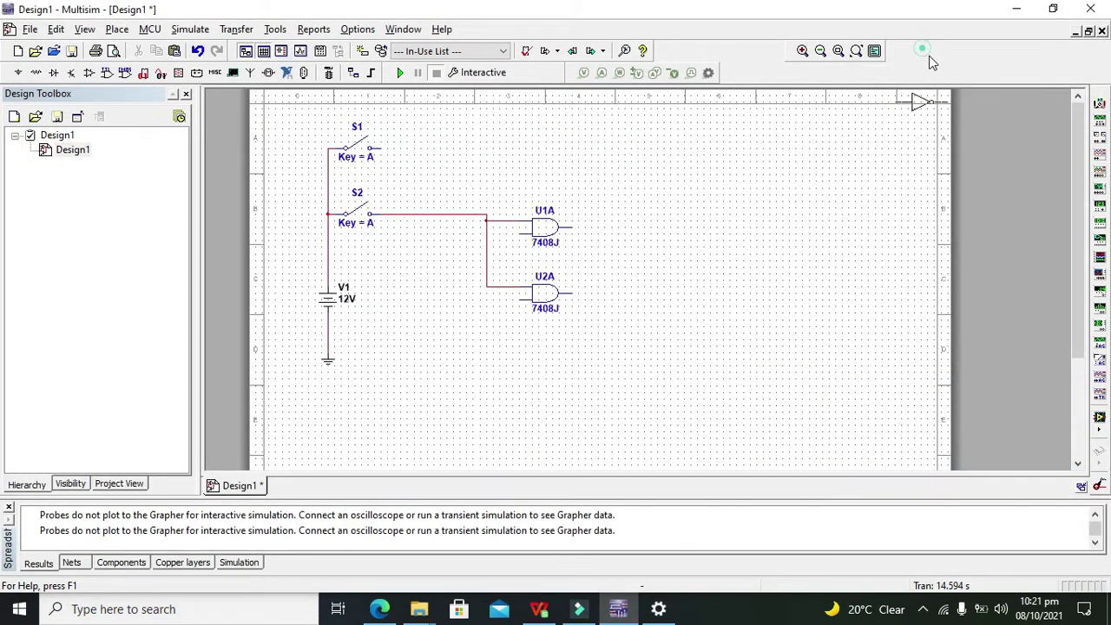
{"action": "left_click", "coordinate": [428, 156]}
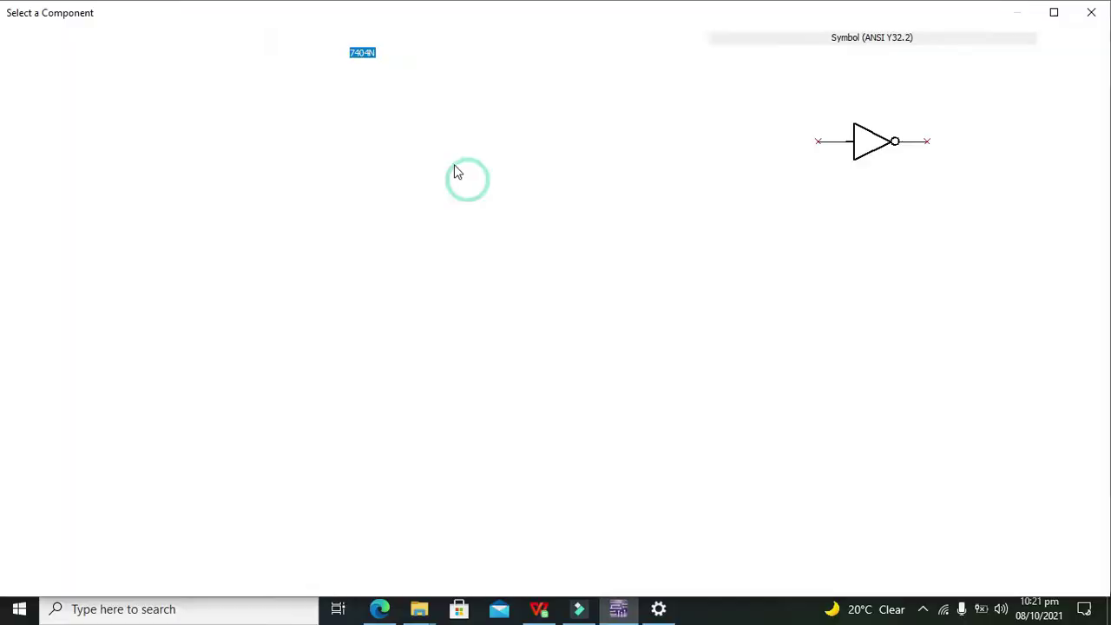
{"action": "left_click", "coordinate": [455, 177]}
{"action": "left_click", "coordinate": [1091, 12]}
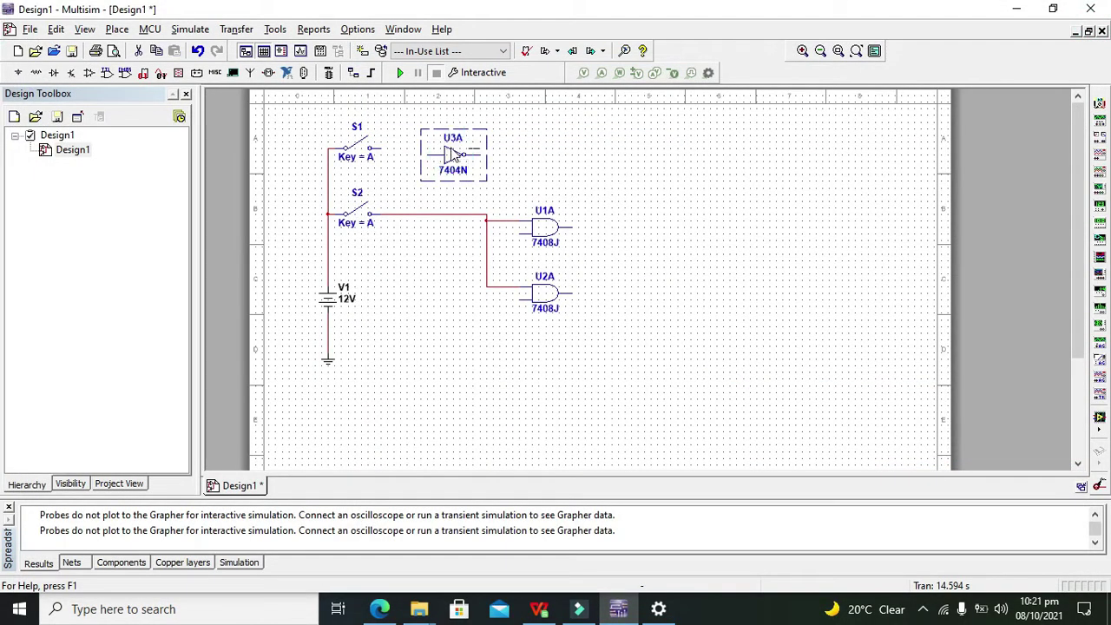
Wire S1's right terminal to the input of inverter U3A
{"action": "left_click_drag", "start_coordinate": [426, 148], "coordinate": [371, 149]}
{"action": "left_click_drag", "start_coordinate": [311, 121], "coordinate": [521, 187]}
{"action": "left_click", "coordinate": [559, 149]}
{"action": "left_click", "coordinate": [459, 160]}
{"action": "left_click", "coordinate": [565, 152]}
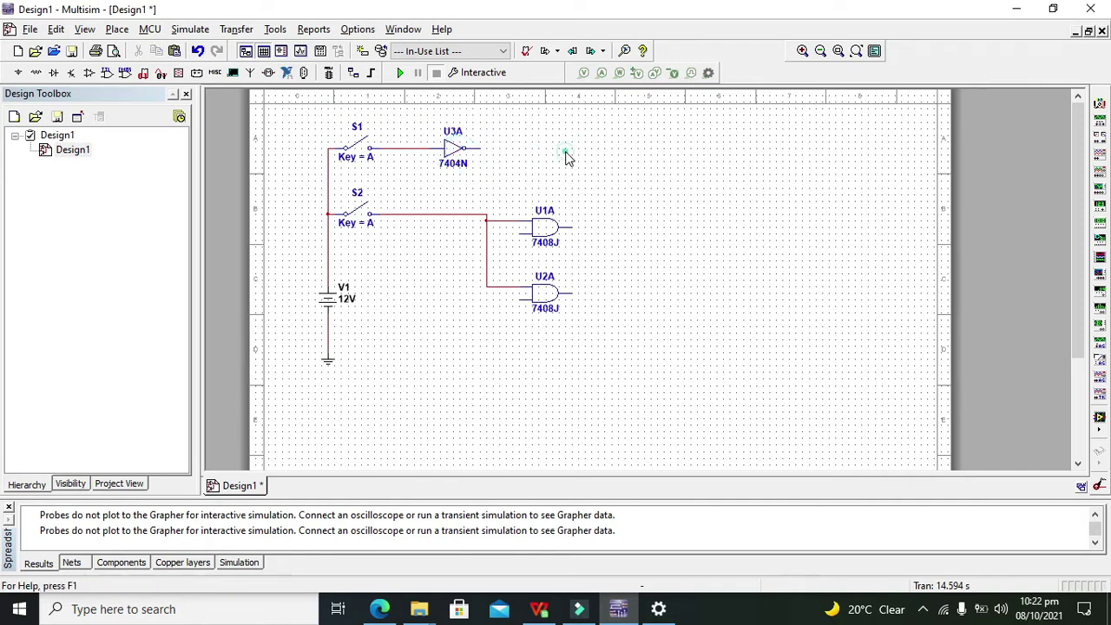
{"action": "left_click", "coordinate": [532, 166]}
{"action": "left_click_drag", "start_coordinate": [308, 124], "coordinate": [533, 163]}
{"action": "left_click", "coordinate": [568, 161]}
Nudge U3A slightly left to tidy the layout
{"action": "left_click_drag", "start_coordinate": [452, 146], "coordinate": [440, 146]}
{"action": "left_click", "coordinate": [509, 144]}
{"action": "left_click_drag", "start_coordinate": [315, 189], "coordinate": [593, 330]}
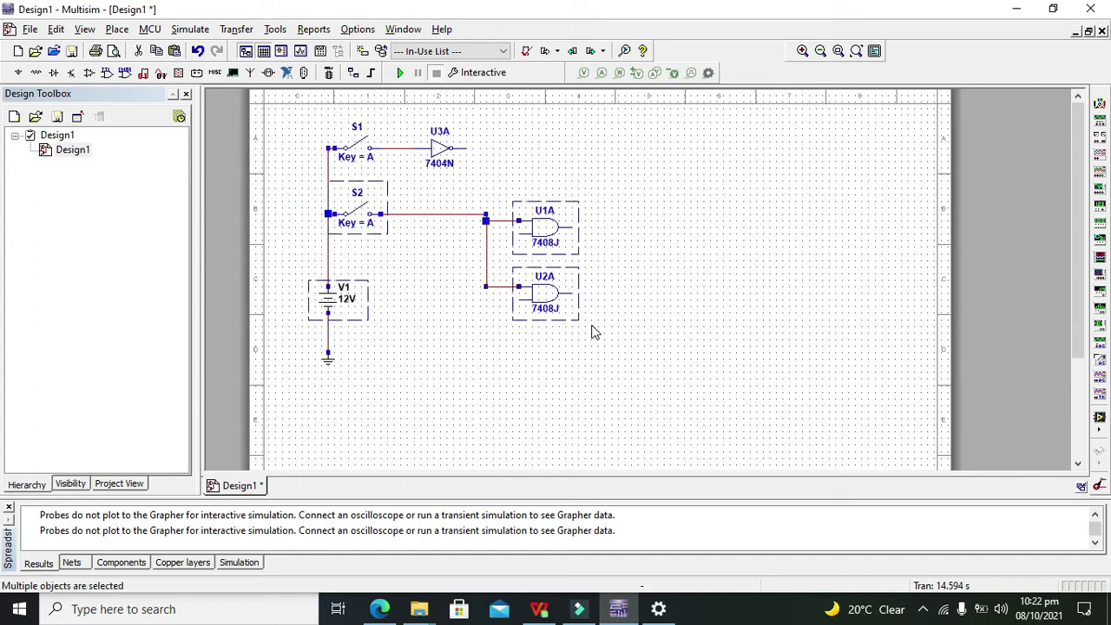
{"action": "left_click", "coordinate": [659, 256]}
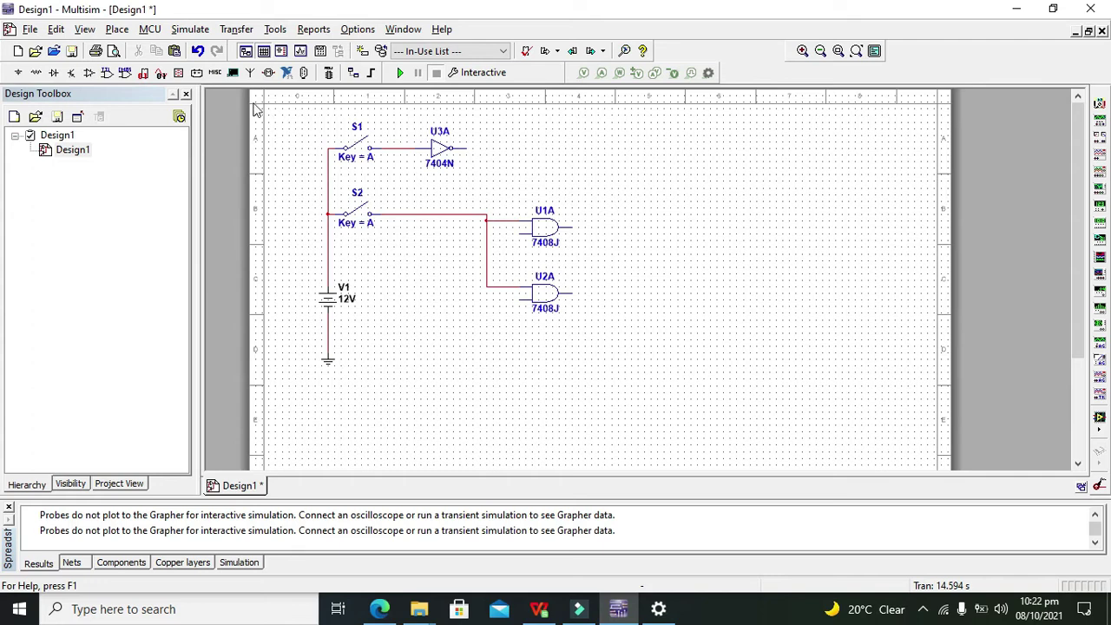
Place two PROBE_DIG_RED probes, X1 above X2, right of the AND gates
{"action": "left_click", "coordinate": [178, 72]}
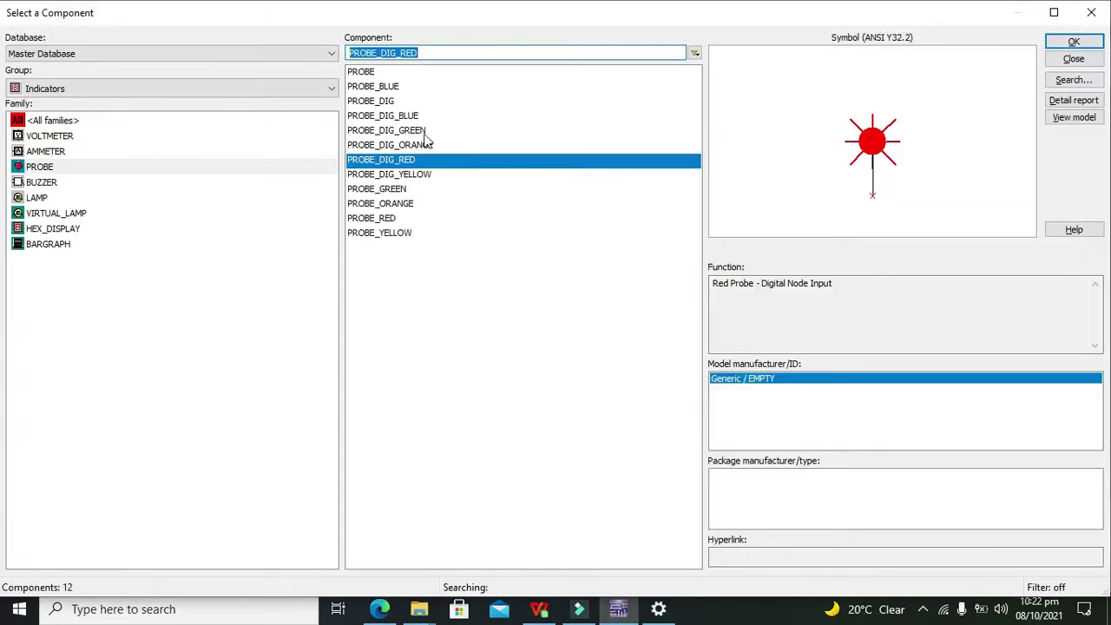
{"action": "left_click", "coordinate": [420, 162]}
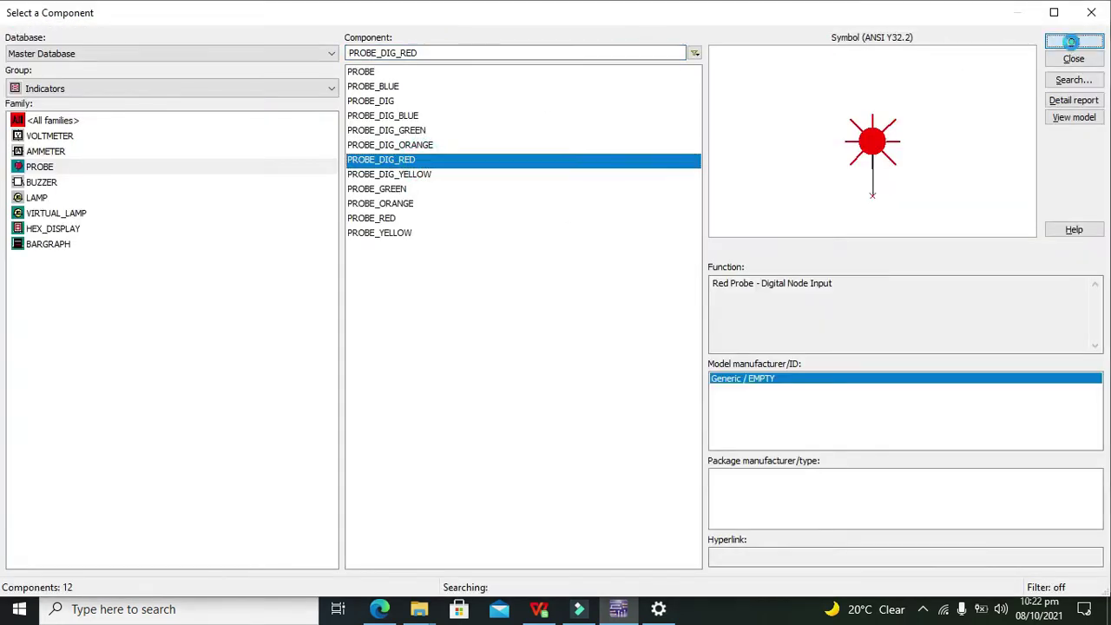
{"action": "left_click", "coordinate": [1074, 42]}
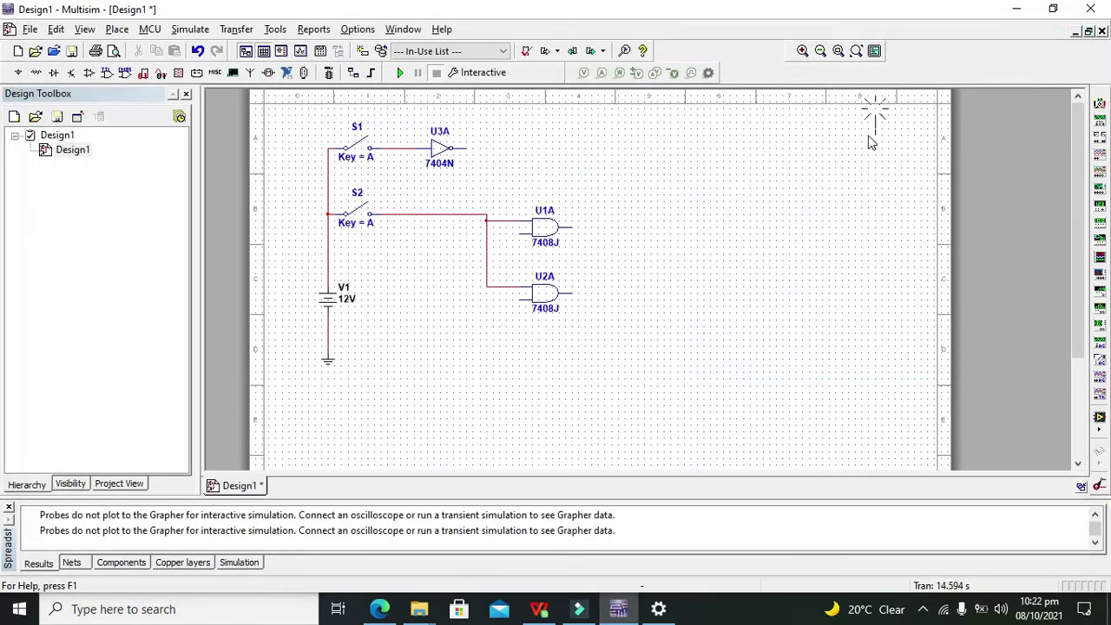
{"action": "left_click", "coordinate": [638, 217]}
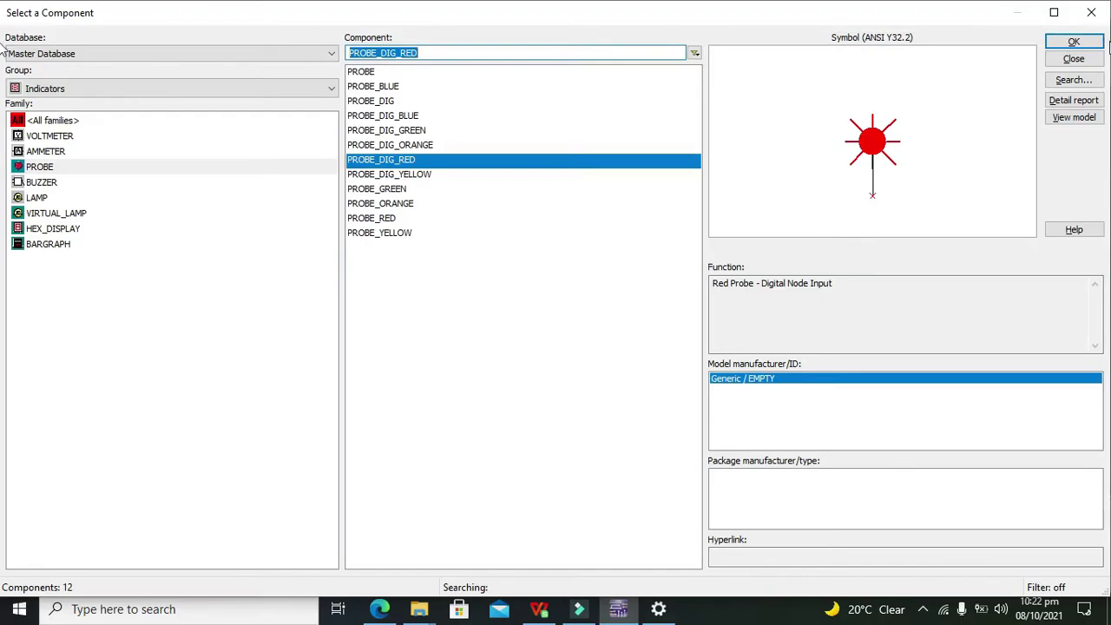
{"action": "left_click", "coordinate": [1074, 41]}
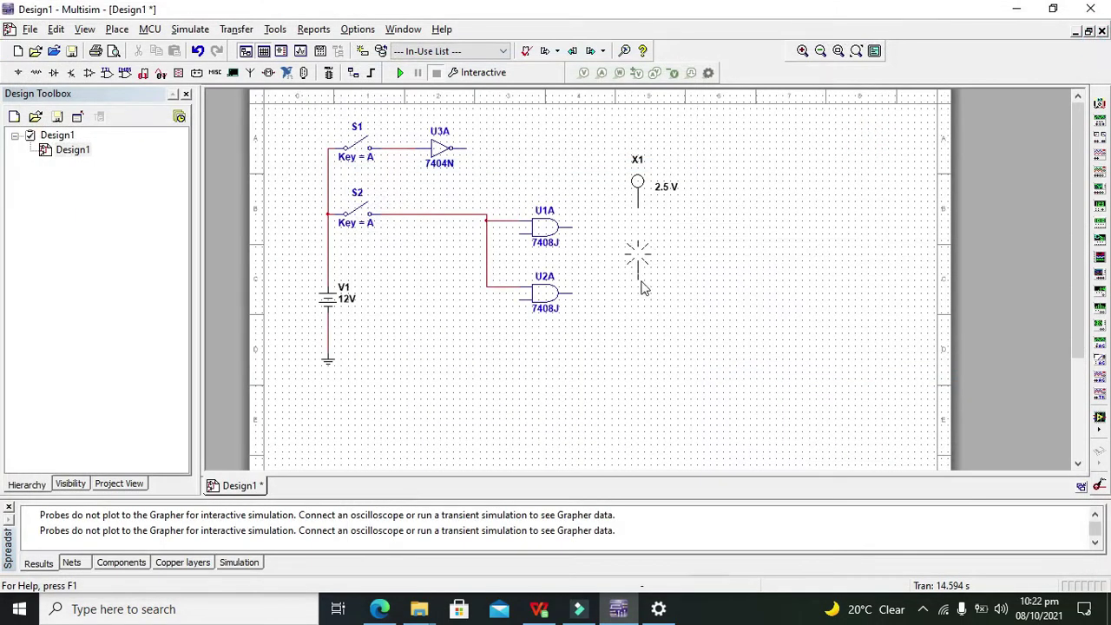
{"action": "left_click", "coordinate": [638, 255]}
{"action": "left_click", "coordinate": [1091, 9]}
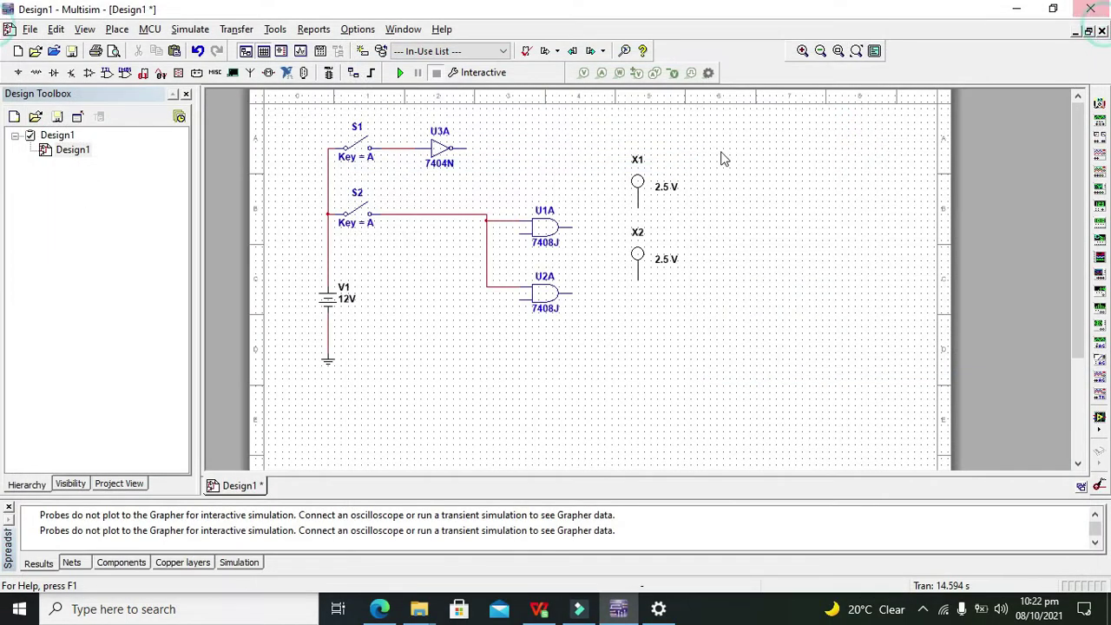
Connect probe X1 to U1A's output and X2, moved down one grid step, to U2A's output
{"action": "left_click", "coordinate": [638, 208]}
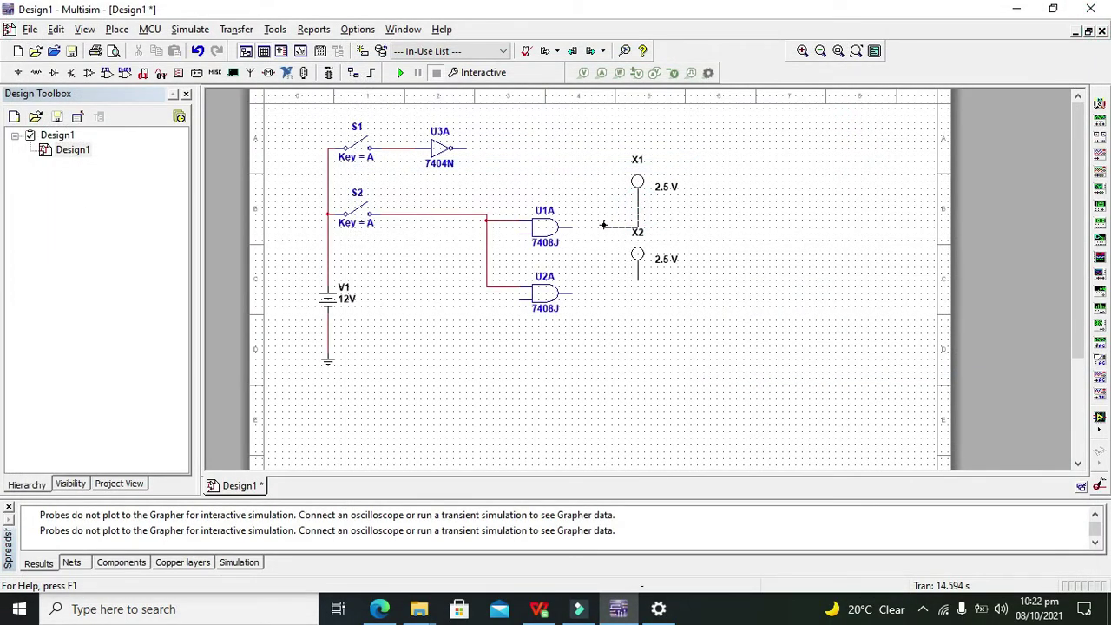
{"action": "left_click", "coordinate": [574, 226]}
{"action": "left_click_drag", "start_coordinate": [640, 265], "coordinate": [640, 272]}
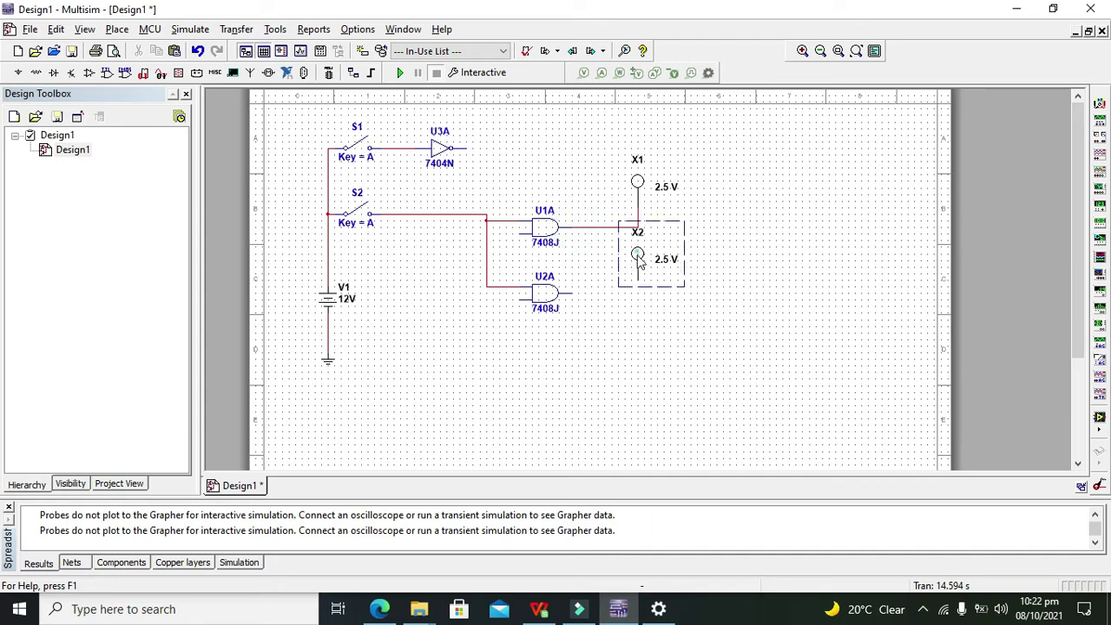
{"action": "left_click", "coordinate": [665, 325]}
{"action": "left_click", "coordinate": [638, 290]}
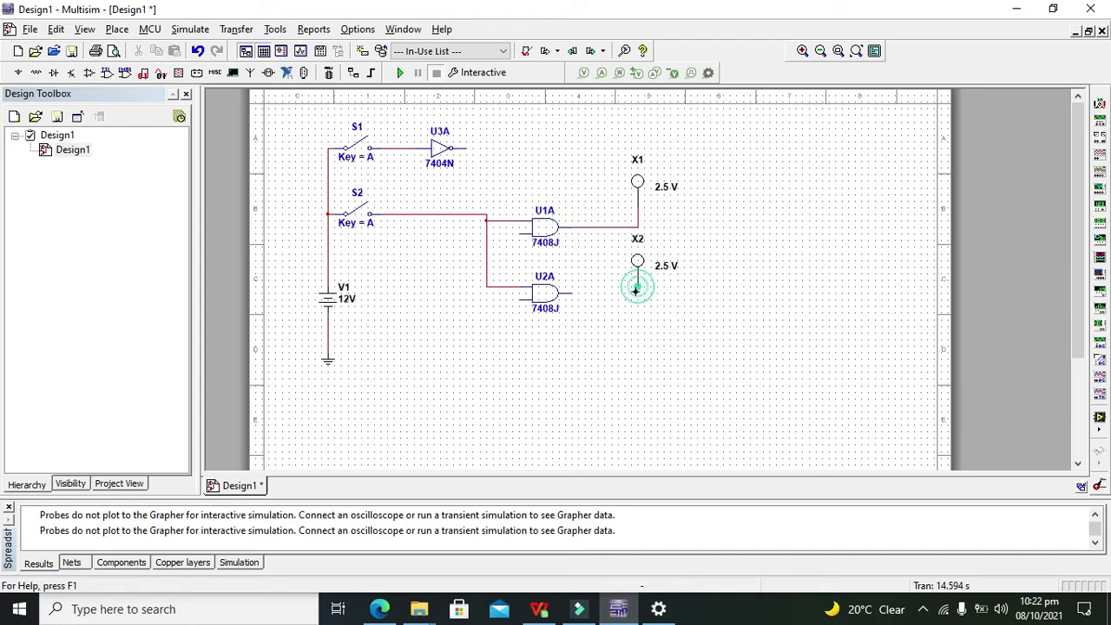
{"action": "left_click", "coordinate": [572, 299]}
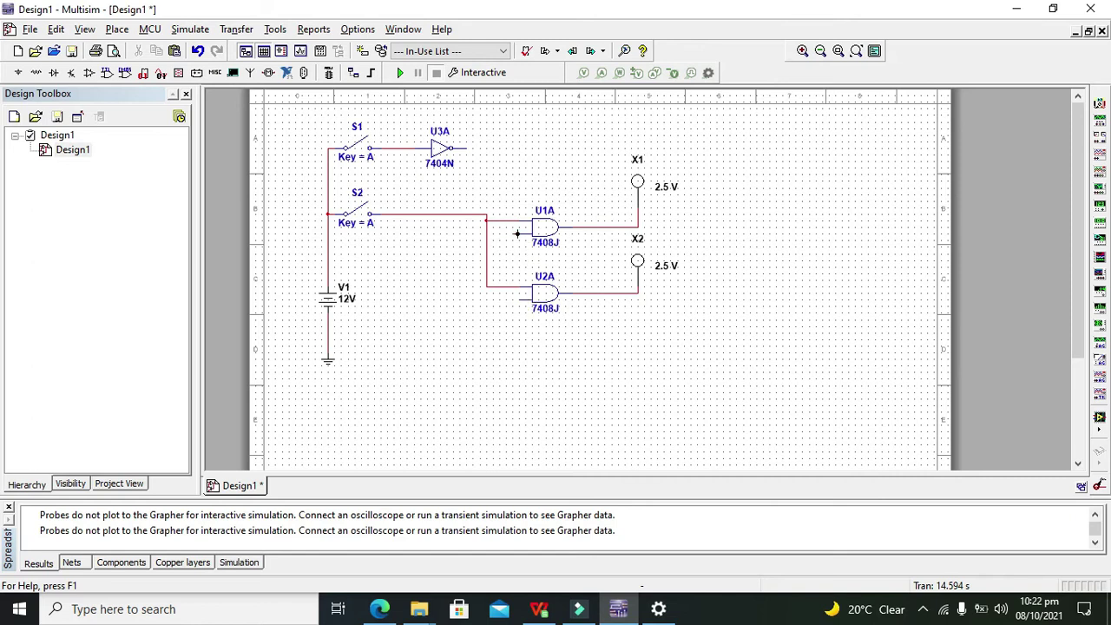
Wire U3A's output to U1A's lower input and U2A's lower input to the S1–U3A wire
{"action": "left_click", "coordinate": [467, 149]}
{"action": "left_click", "coordinate": [524, 231]}
{"action": "left_click", "coordinate": [524, 301]}
{"action": "left_click", "coordinate": [394, 151]}
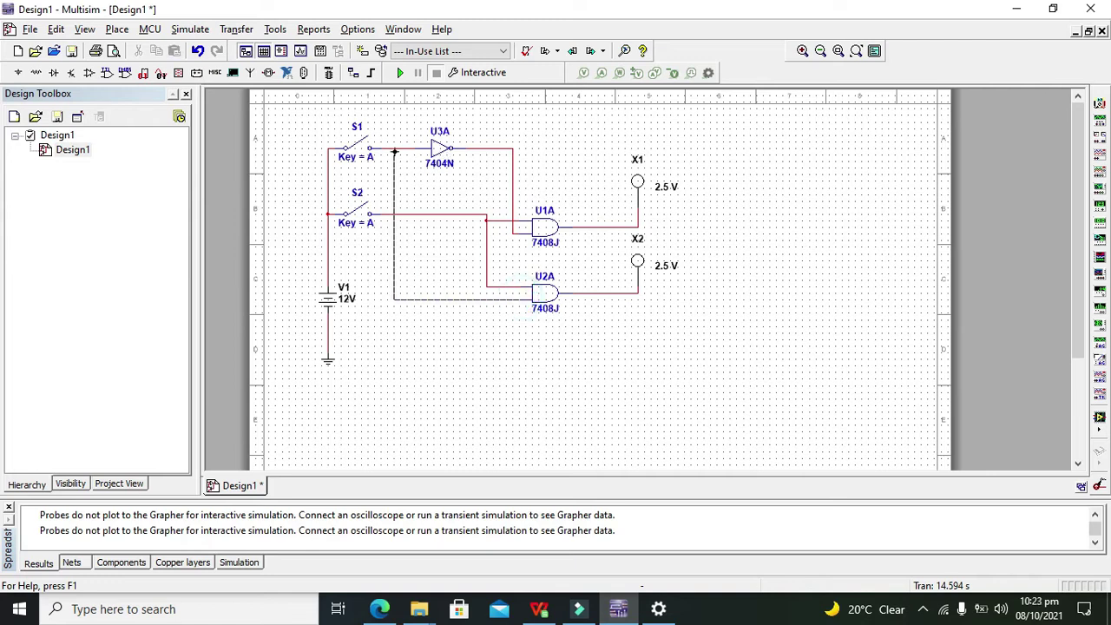
{"action": "left_click", "coordinate": [388, 140]}
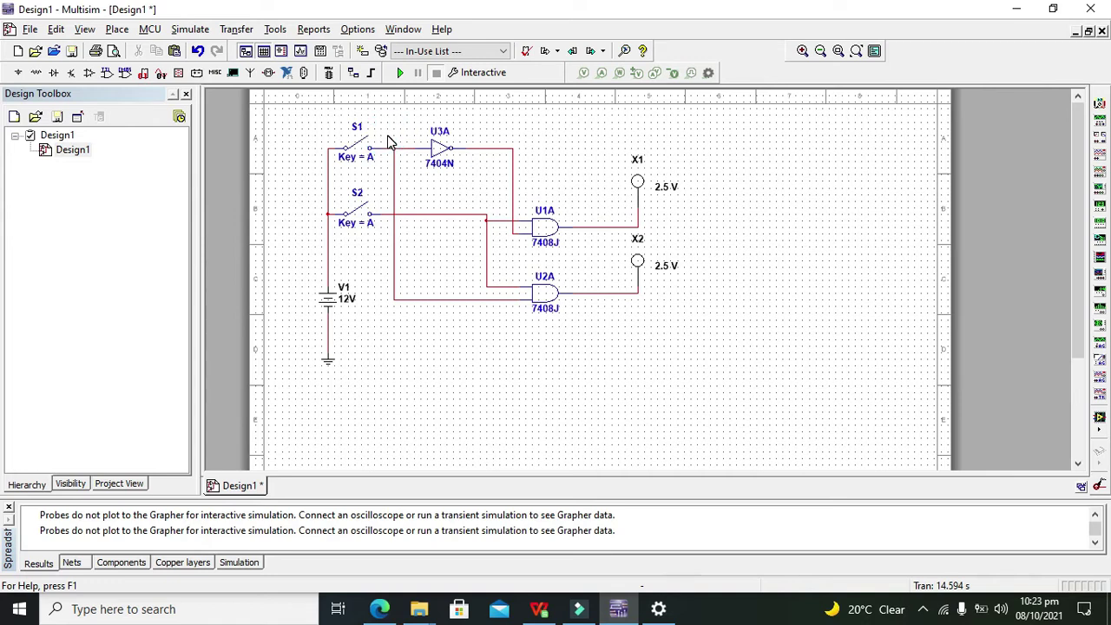
Set source V1's Voltage (V) to 5 in its Value tab
{"action": "double_click", "coordinate": [325, 298]}
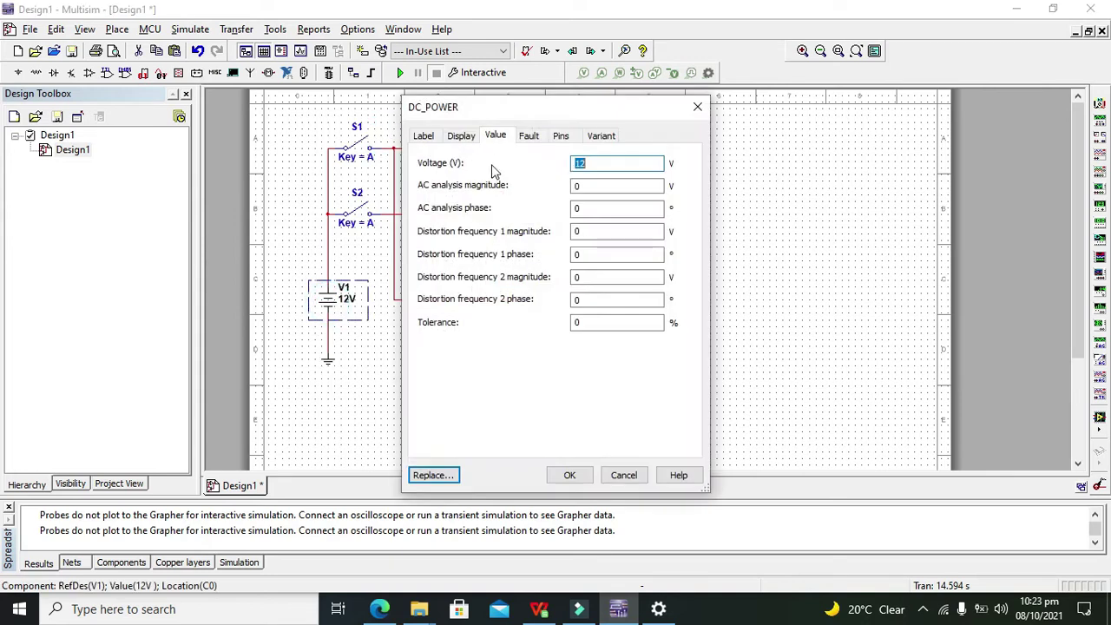
{"action": "type", "text": "5"}
{"action": "left_click", "coordinate": [568, 475]}
{"action": "left_click", "coordinate": [496, 393]}
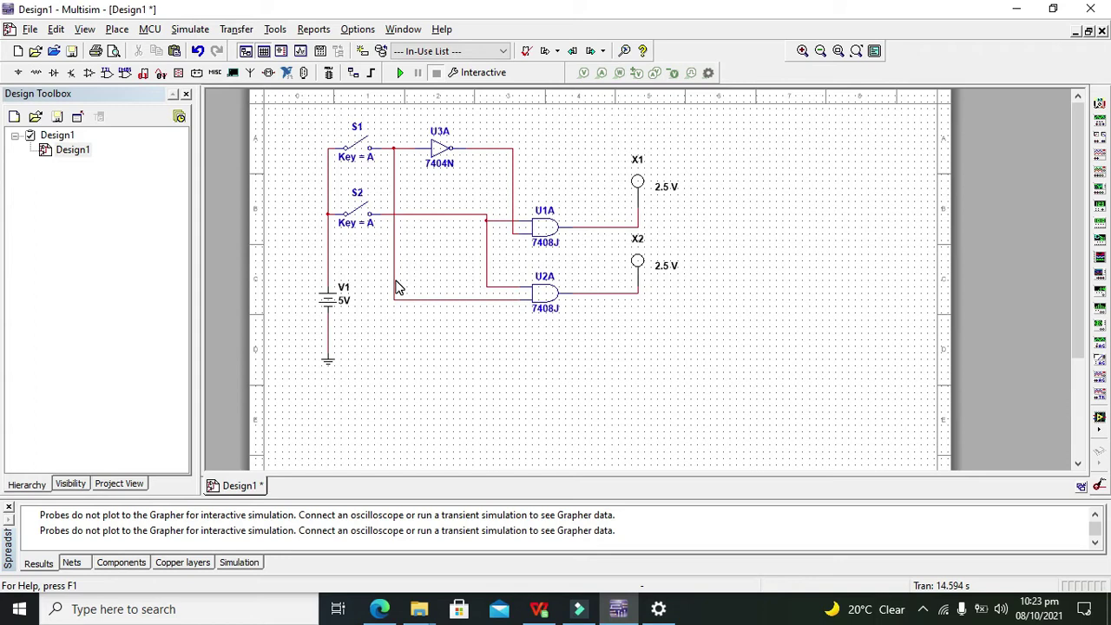
Run the interactive simulation with the green Run button on the Simulation toolbar
{"action": "left_click", "coordinate": [378, 340]}
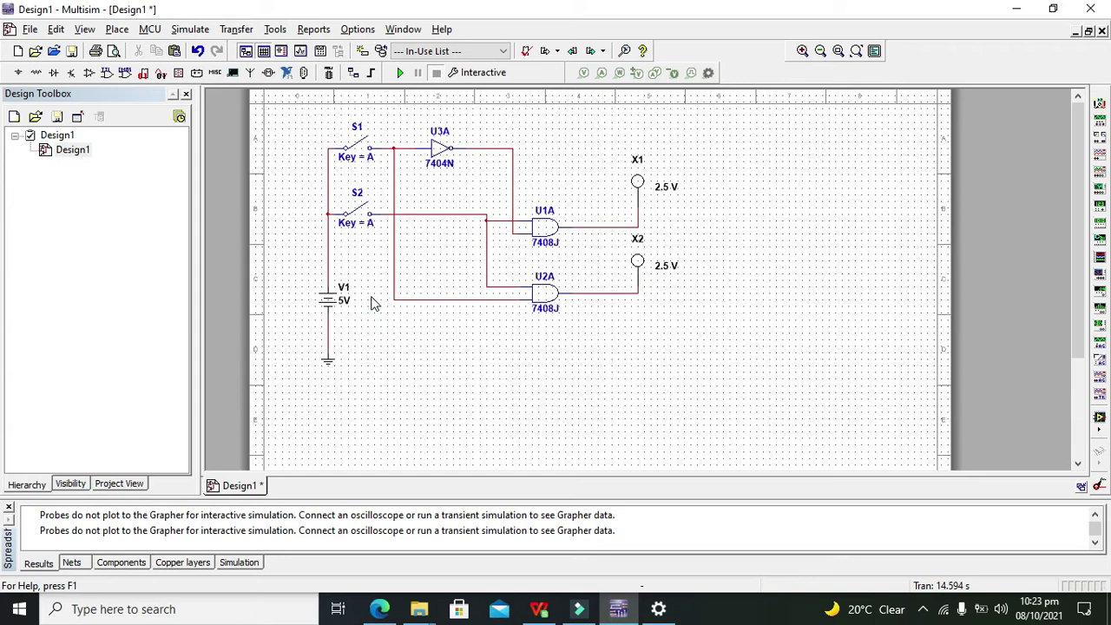
{"action": "left_click", "coordinate": [400, 72]}
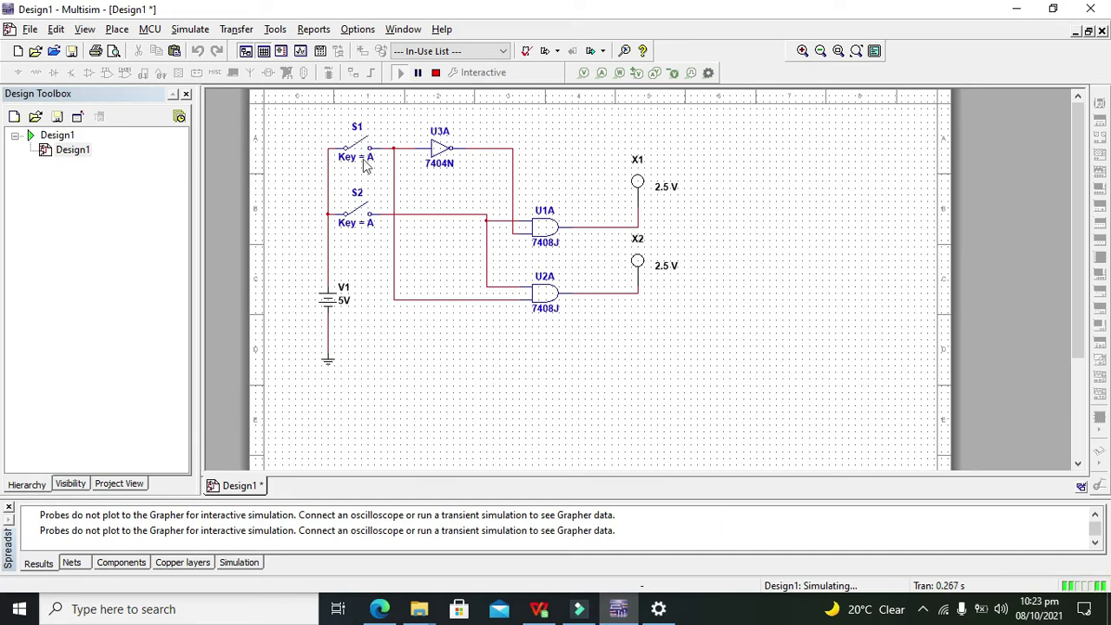
Toggle switch S2 repeatedly to test probe X1, leaving S2 open with X1 dark
{"action": "left_click", "coordinate": [360, 214]}
{"action": "left_click", "coordinate": [361, 214]}
{"action": "left_click", "coordinate": [360, 215]}
{"action": "left_click", "coordinate": [360, 215]}
{"action": "left_click", "coordinate": [360, 215]}
{"action": "left_click", "coordinate": [359, 215]}
{"action": "left_click", "coordinate": [359, 214]}
{"action": "left_click", "coordinate": [359, 214]}
{"action": "left_click", "coordinate": [359, 215]}
{"action": "right_click", "coordinate": [360, 214]}
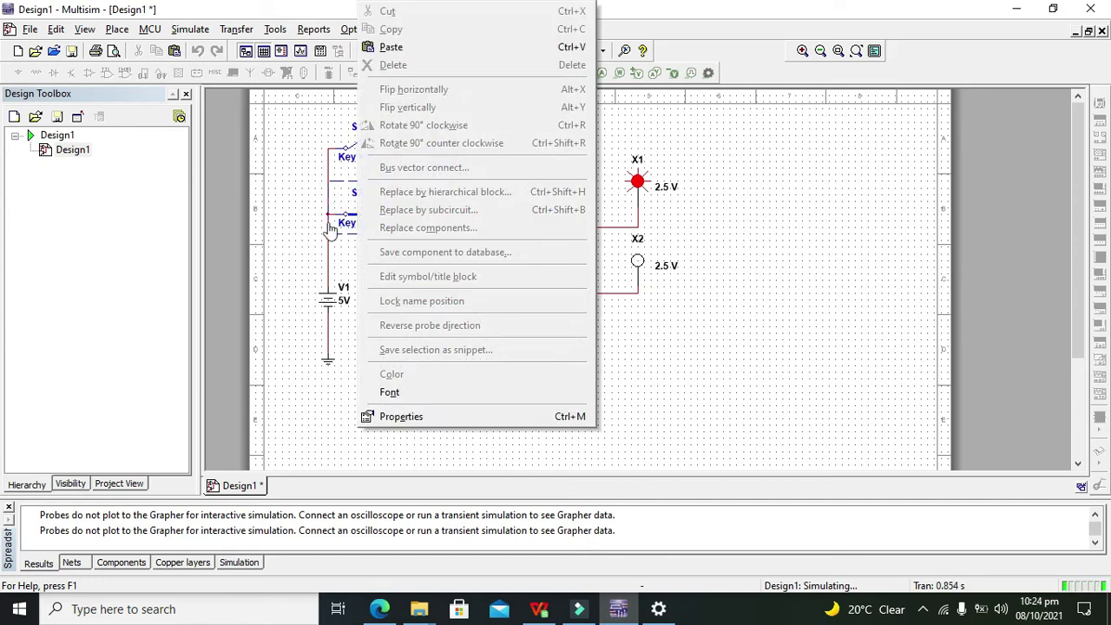
{"action": "left_click", "coordinate": [319, 224]}
{"action": "left_click", "coordinate": [359, 215]}
Close S1, toggle S2 so probe X2 lights and darkens, then stop the simulation
{"action": "left_click", "coordinate": [356, 149]}
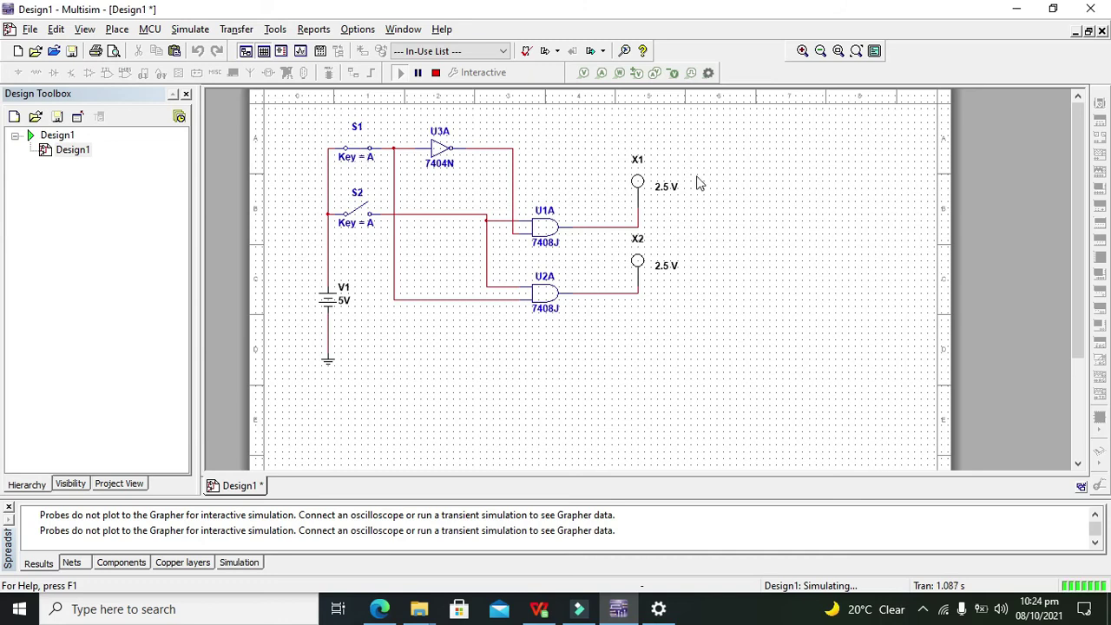
{"action": "left_click", "coordinate": [359, 215]}
{"action": "left_click", "coordinate": [359, 215]}
{"action": "left_click", "coordinate": [360, 215]}
{"action": "left_click", "coordinate": [359, 215]}
{"action": "left_click", "coordinate": [359, 215]}
{"action": "left_click", "coordinate": [359, 215]}
{"action": "left_click", "coordinate": [359, 215]}
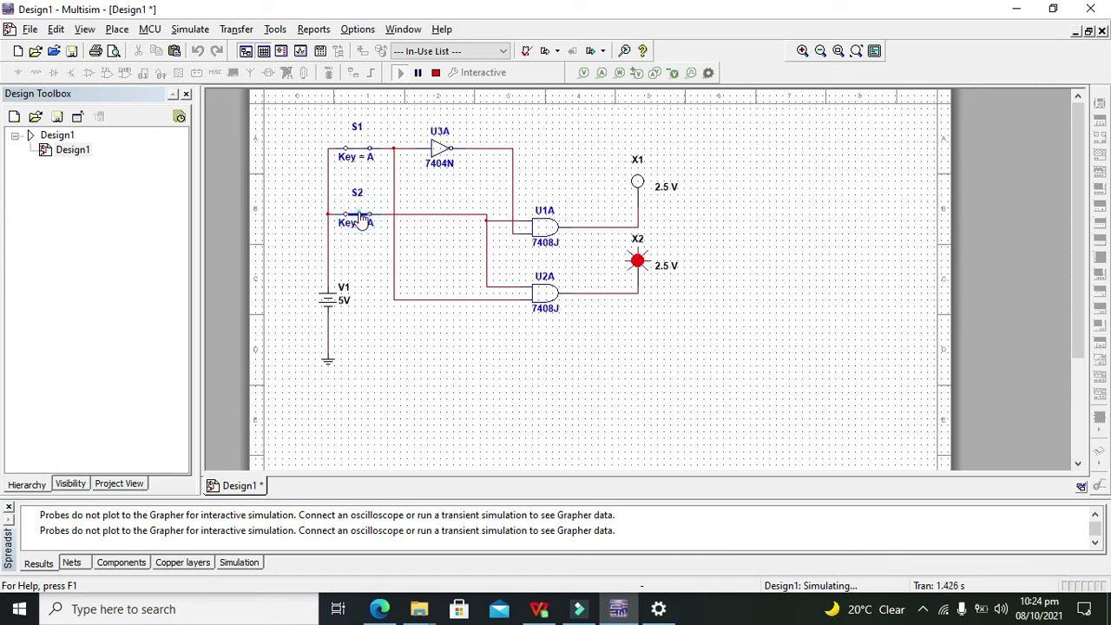
{"action": "left_click", "coordinate": [359, 215]}
{"action": "left_click", "coordinate": [359, 215]}
{"action": "left_click", "coordinate": [360, 215]}
{"action": "left_click", "coordinate": [359, 222]}
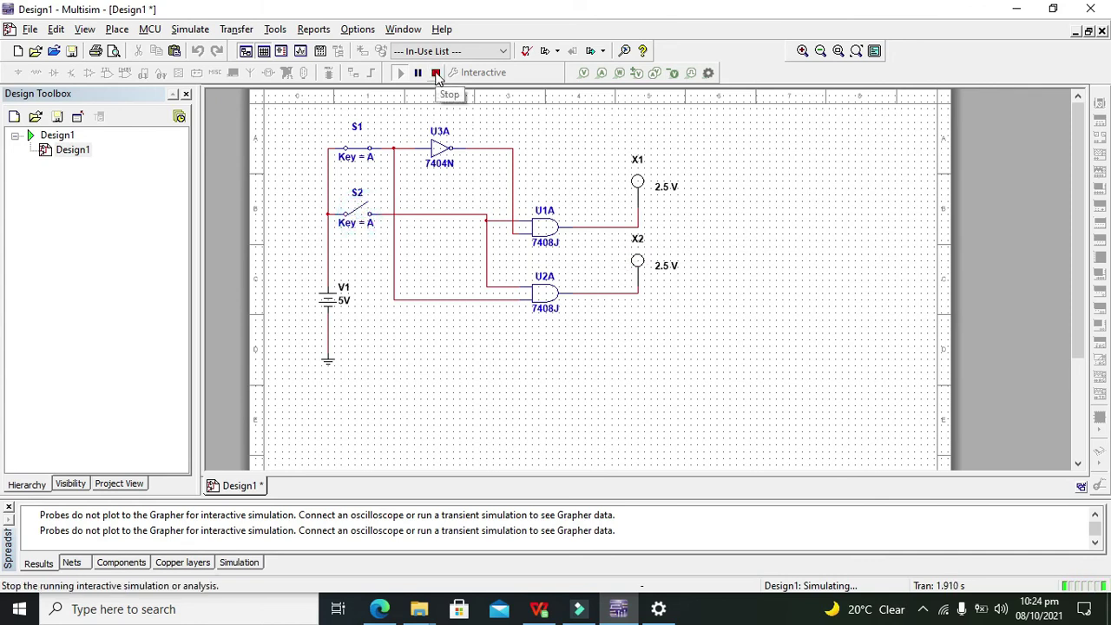
{"action": "left_click", "coordinate": [435, 73]}
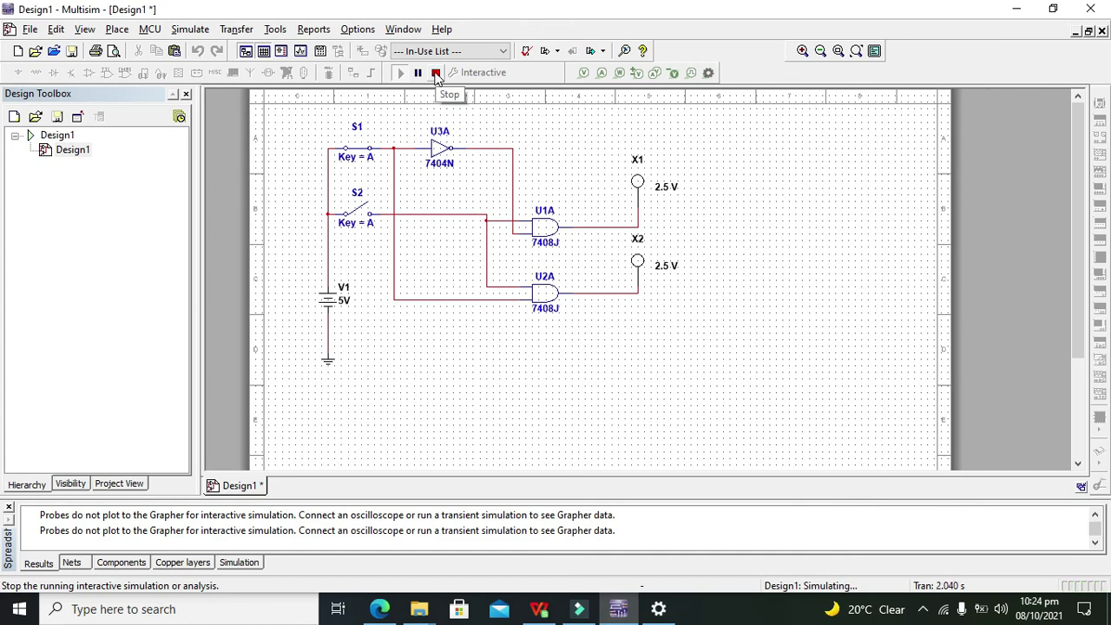